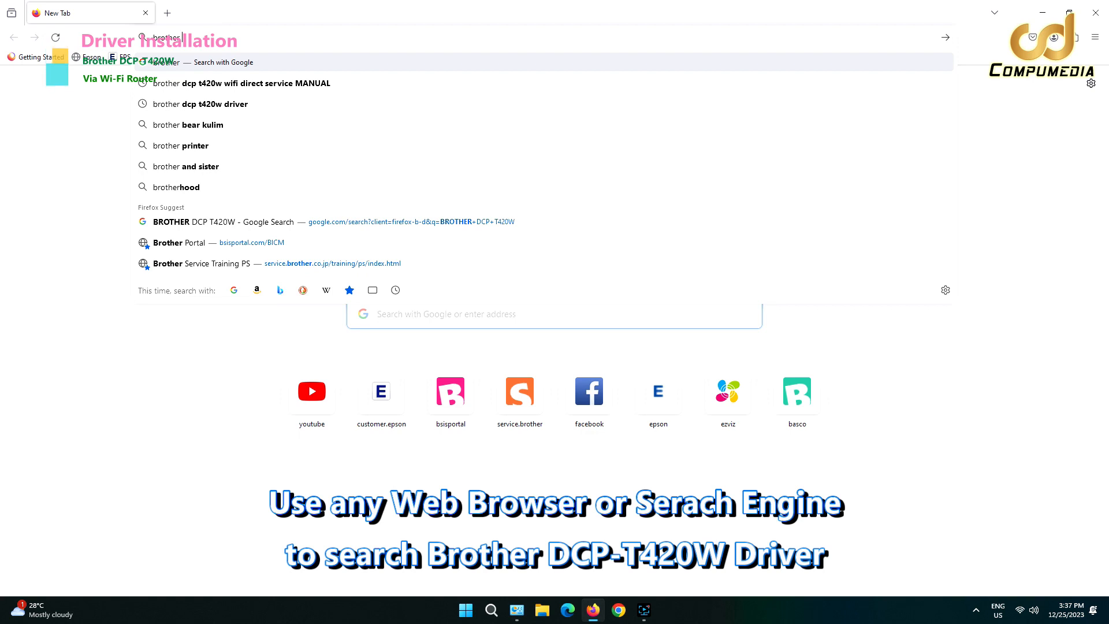
# Step: Search the web for "brother dcp t420w driver" and open Brother's DCP-T420W Malaysia downloads page listing operating systems
pyautogui.write('dco')
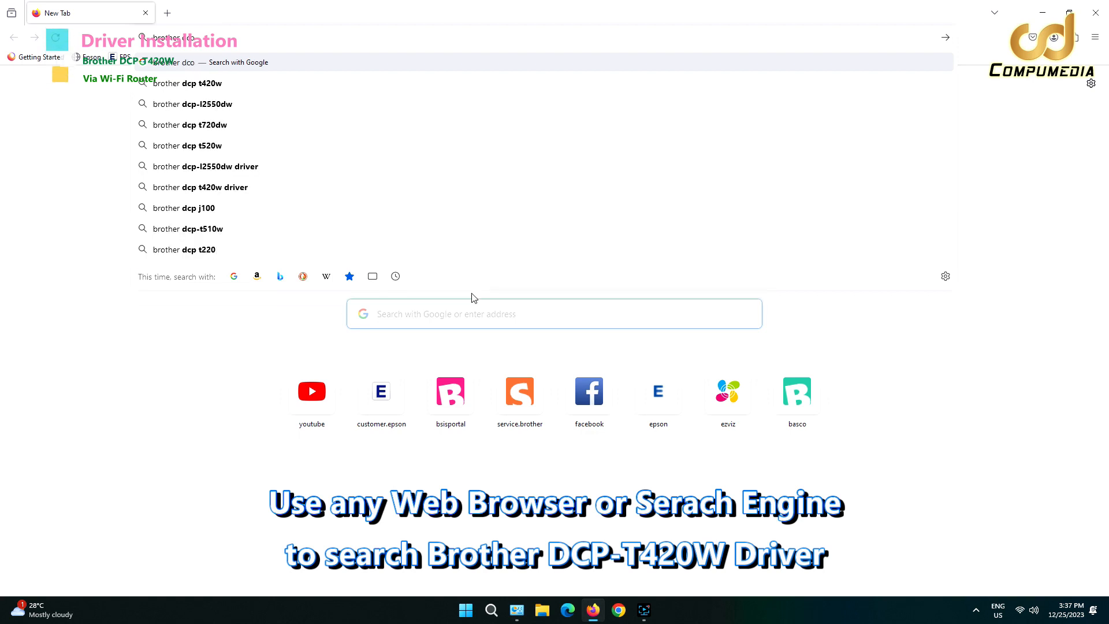
pyautogui.write('t')
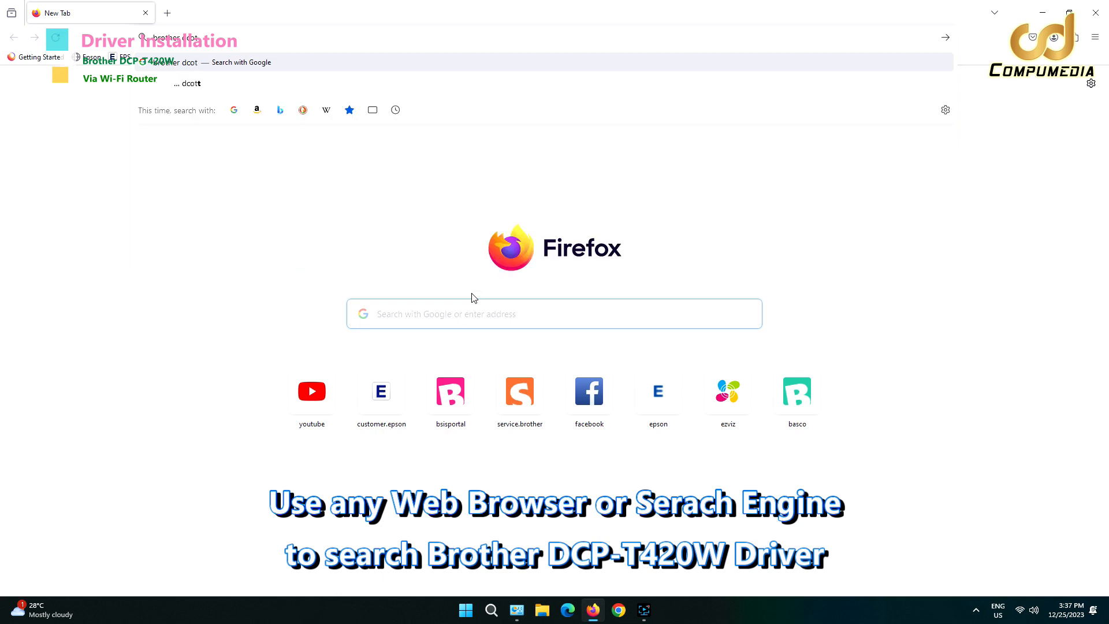
pyautogui.write('420')
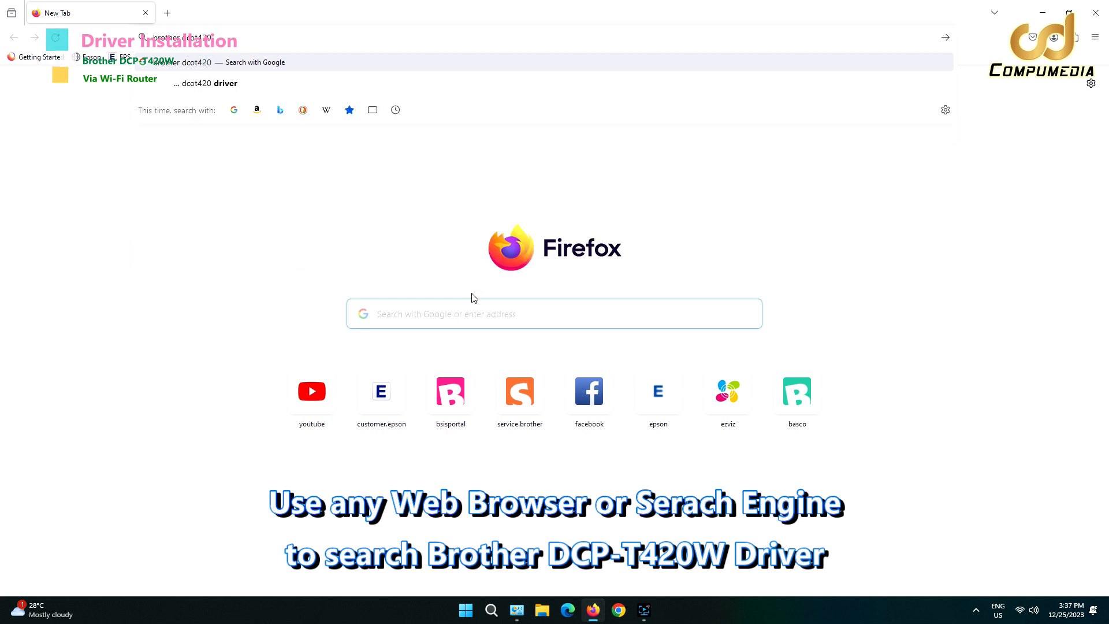
pyautogui.press('BackSpace')
pyautogui.press('BackSpace')
pyautogui.press('BackSpace')
pyautogui.press('BackSpace')
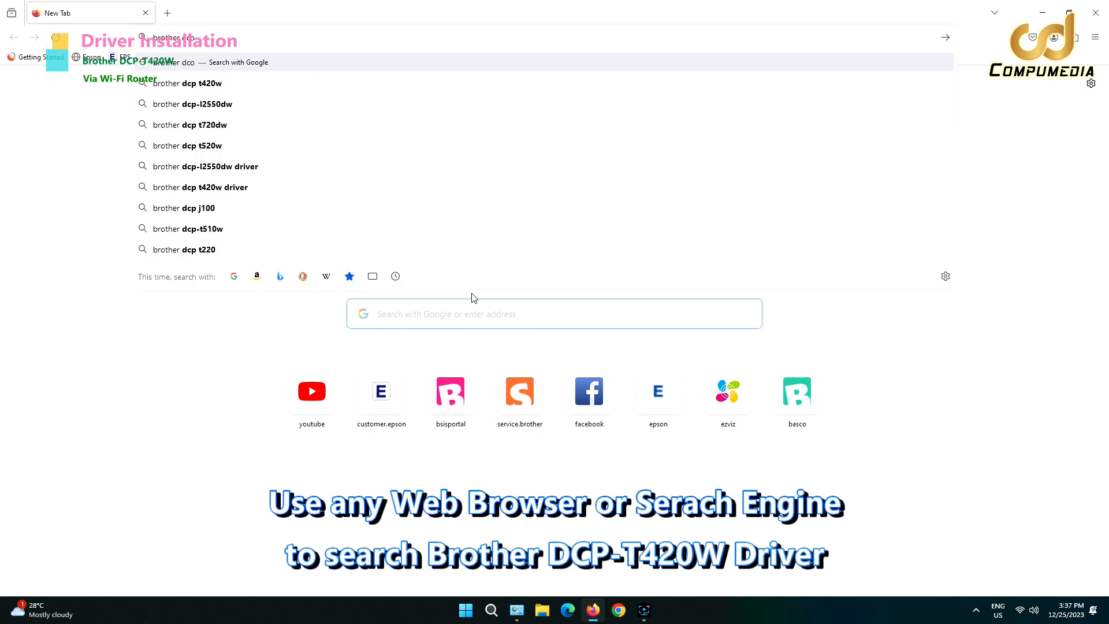
pyautogui.press('BackSpace')
pyautogui.write('p t420')
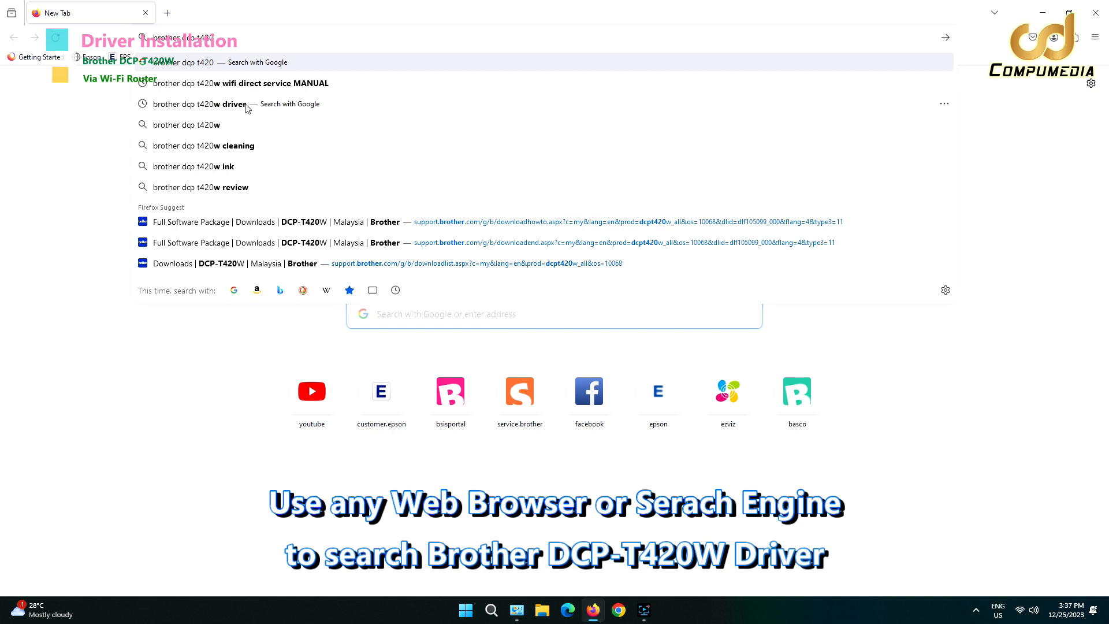
pyautogui.click(181, 105)
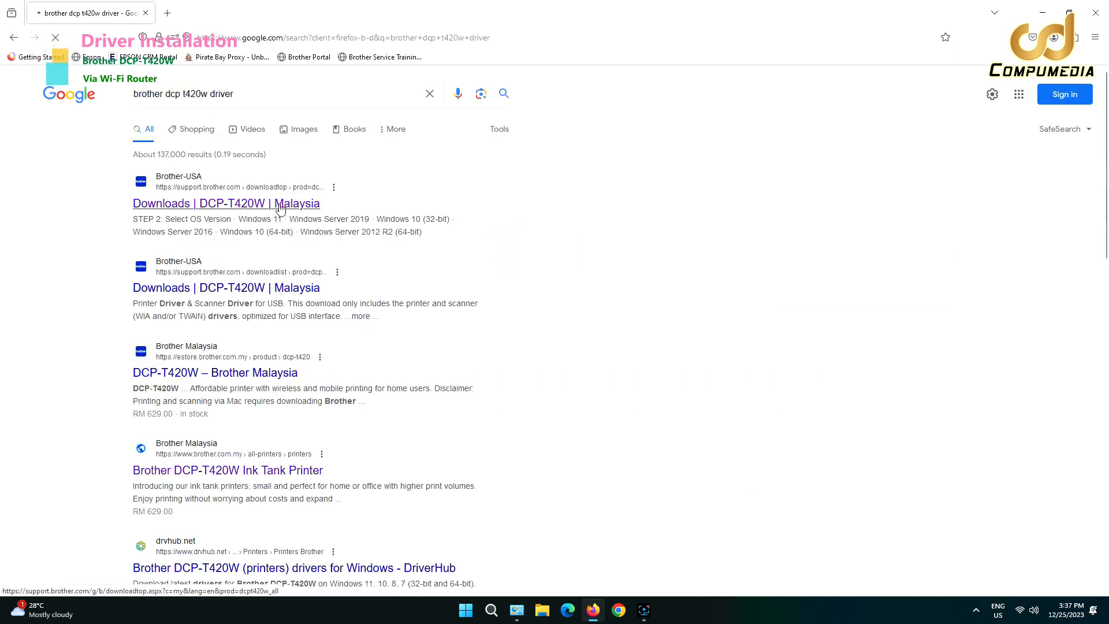
pyautogui.click(192, 204)
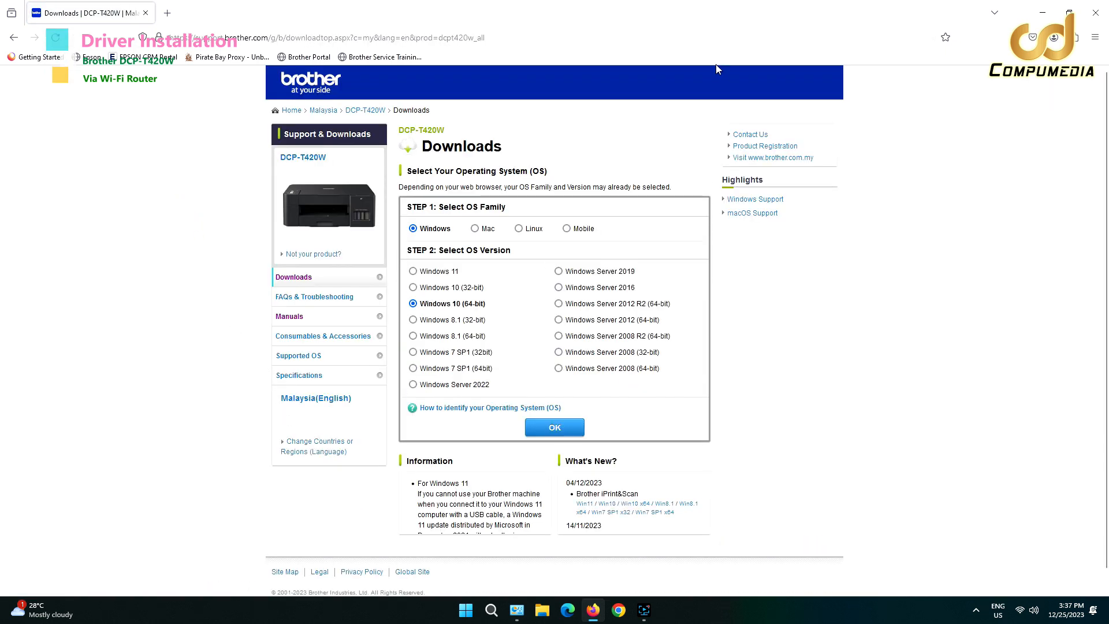
# Step: Place the browser on half of the screen and check the installed printers in Devices and Printers
pyautogui.press('super+Right')
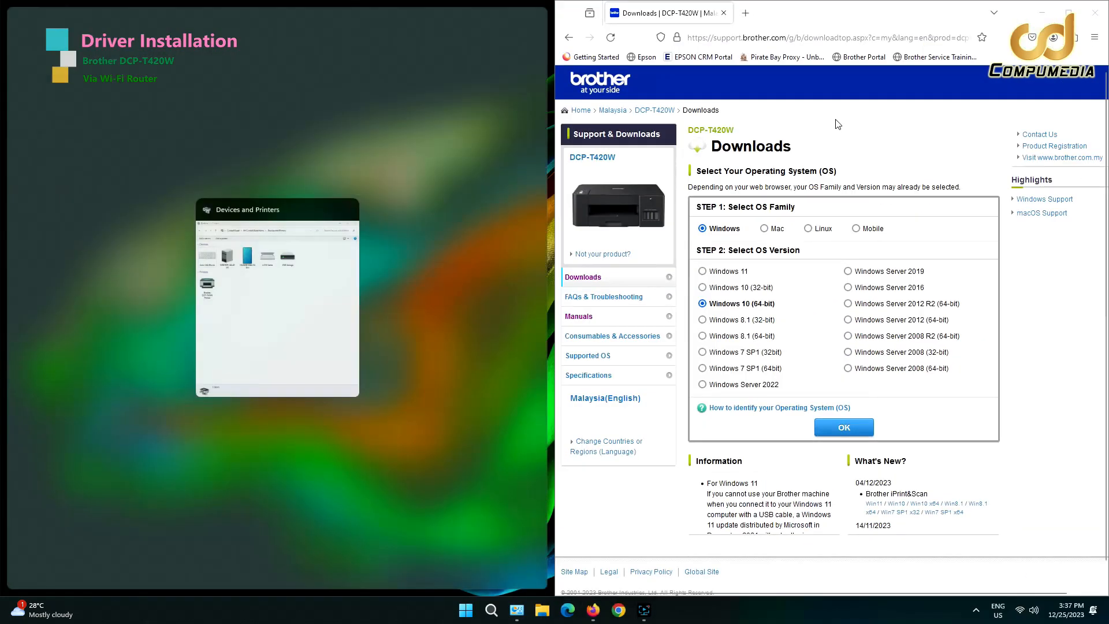
pyautogui.click(318, 213)
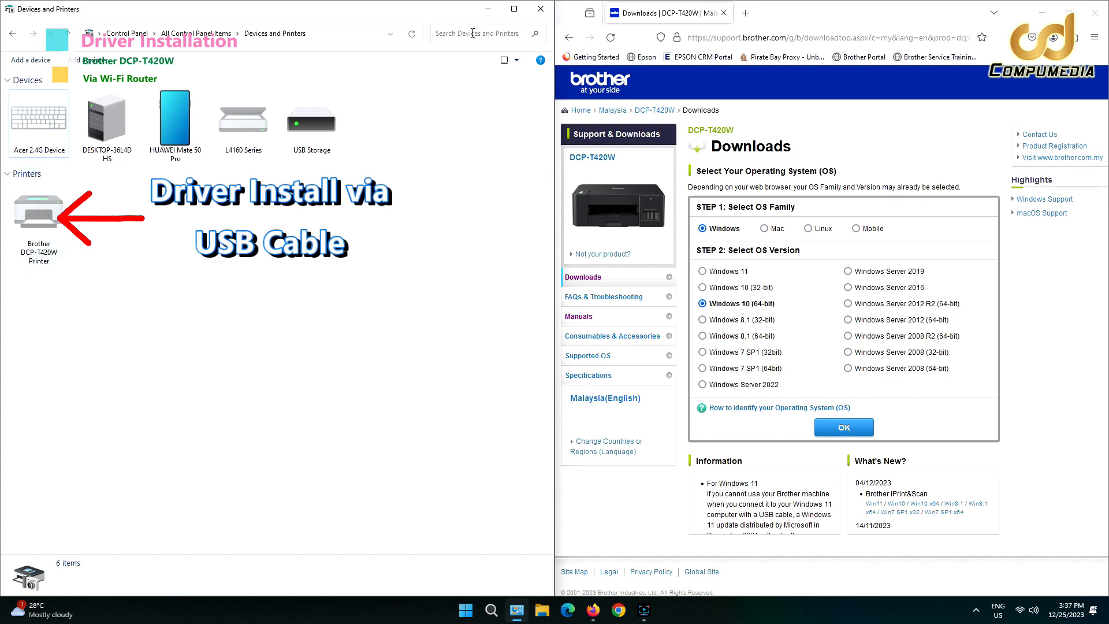
pyautogui.click(488, 9)
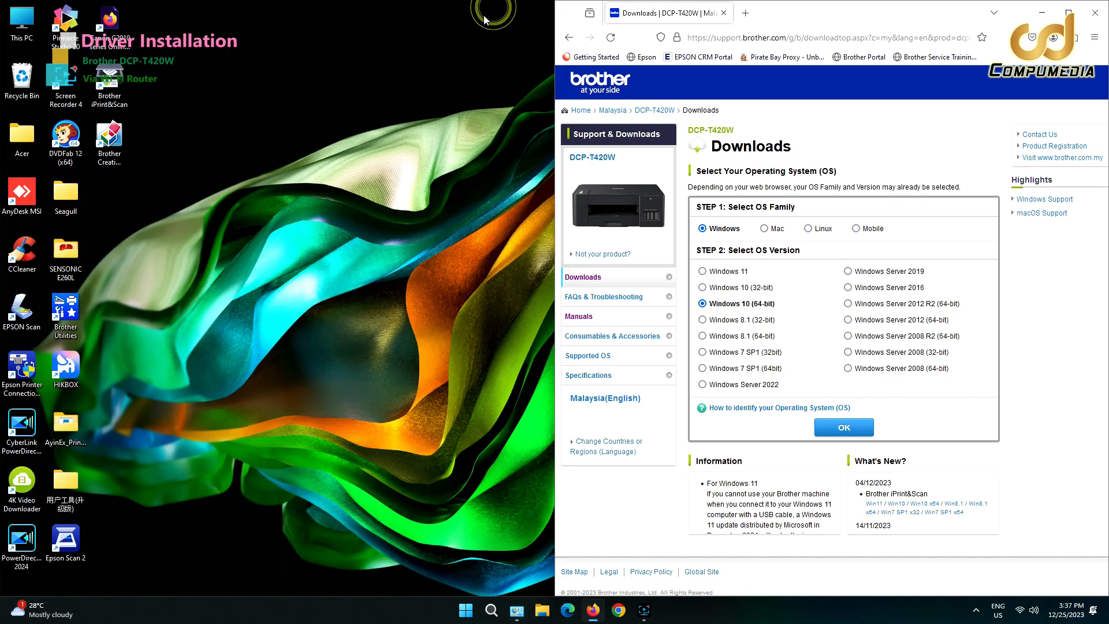
# Step: Show the properties of This PC beside the browser and check the Windows edition in the Windows specifications
pyautogui.rightClick(25, 28)
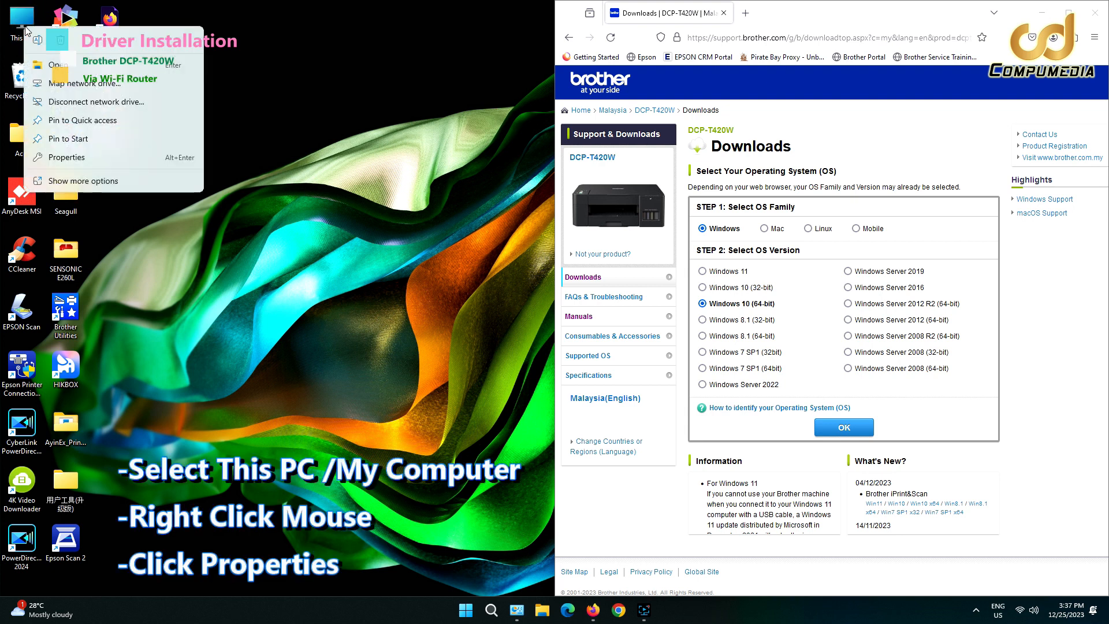
pyautogui.click(80, 165)
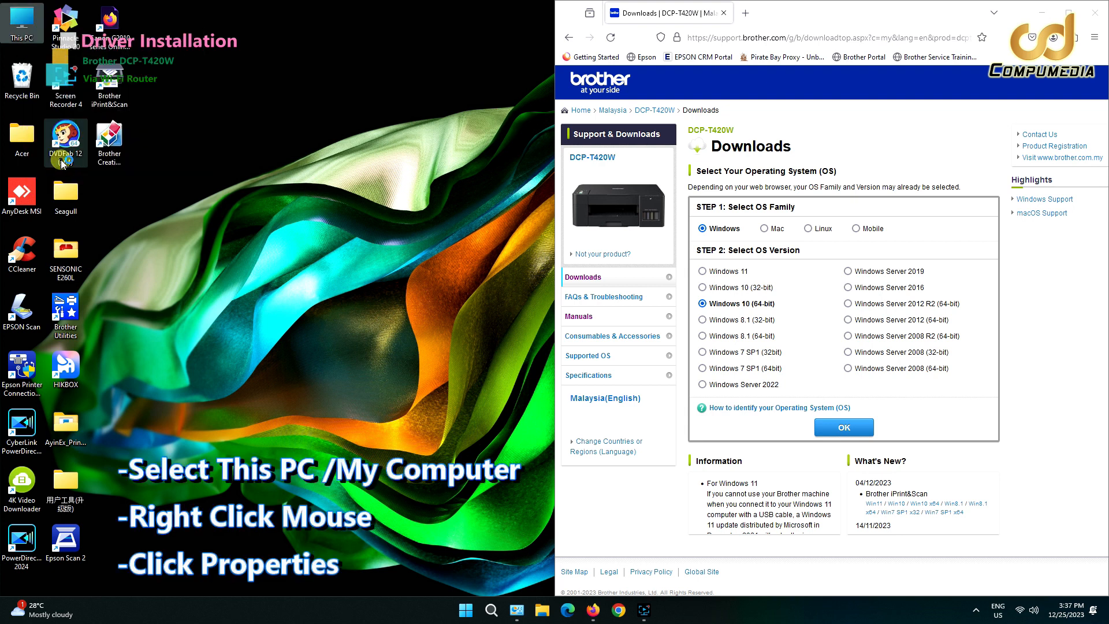
pyautogui.moveTo(358, 40); pyautogui.dragTo(1, 60)
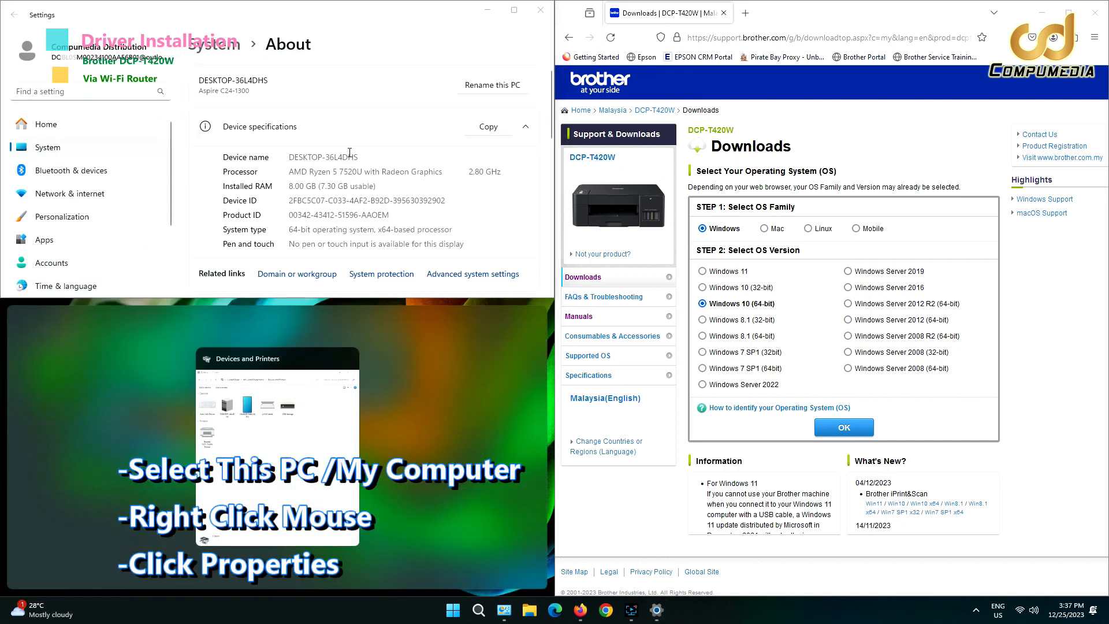
pyautogui.moveTo(416, 11); pyautogui.dragTo(1, 215)
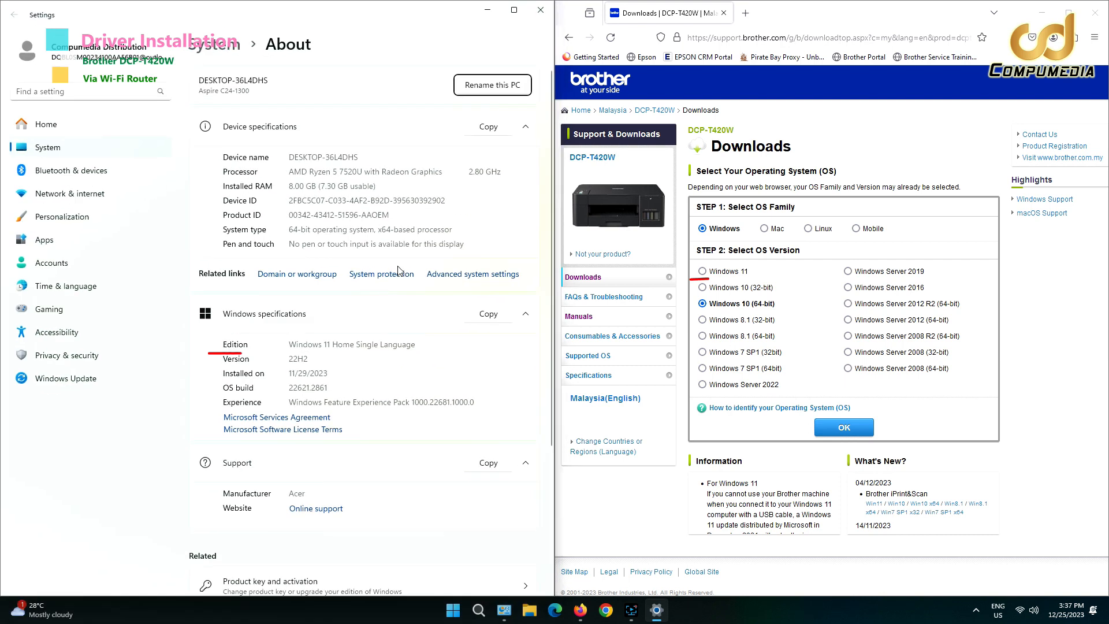
pyautogui.moveTo(288, 344); pyautogui.dragTo(327, 343)
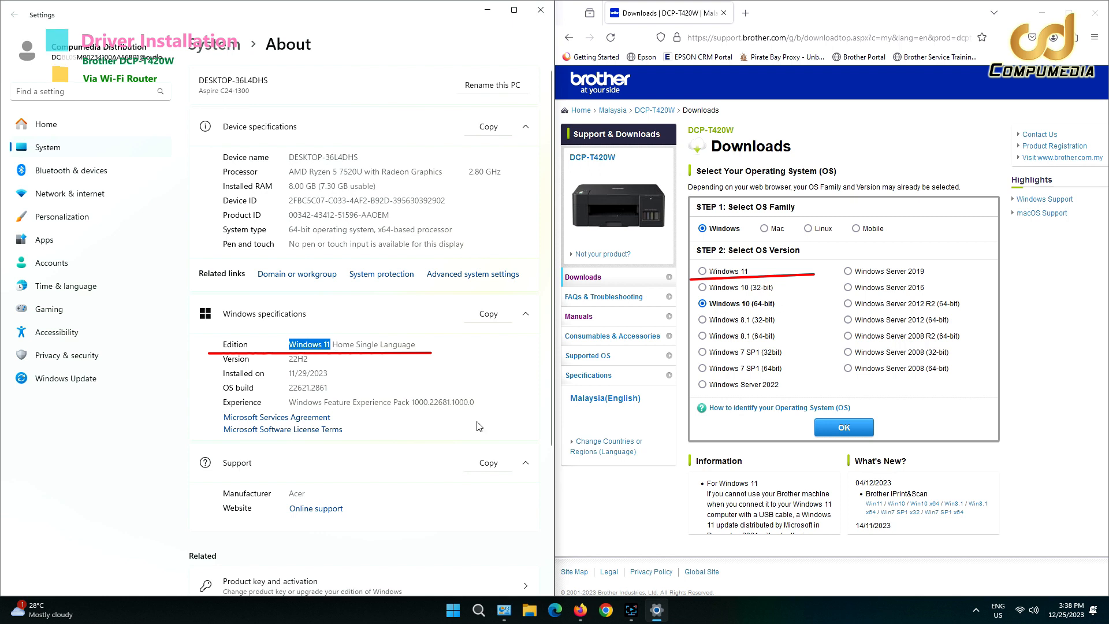
# Step: Choose Windows 11 as the OS version for the downloads and return the browser to full screen with system settings closed
pyautogui.click(730, 286)
pyautogui.click(719, 274)
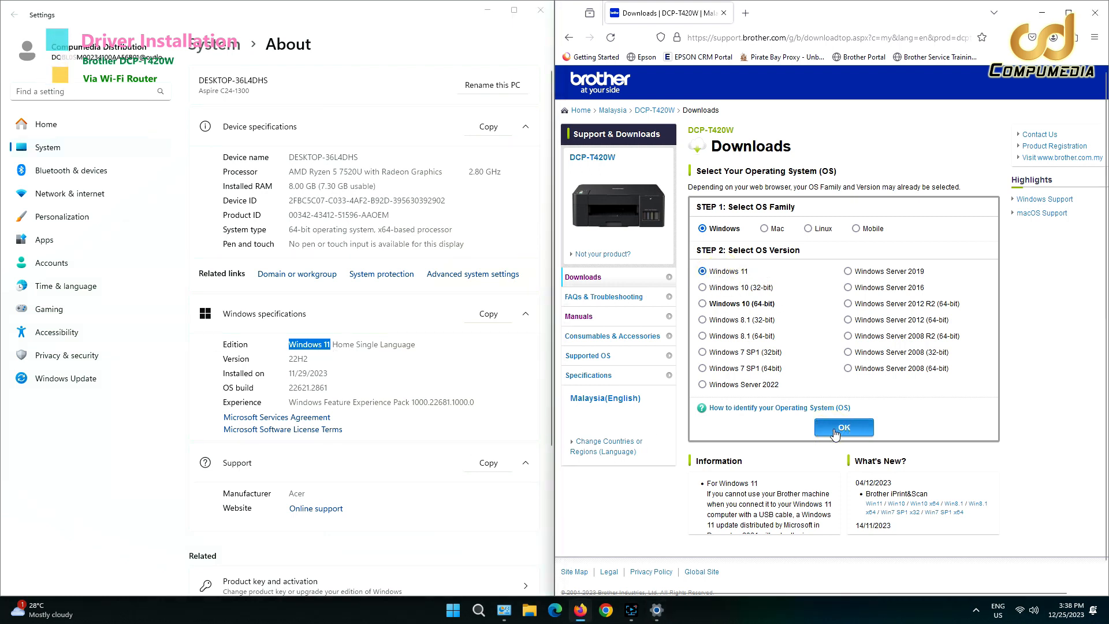
pyautogui.click(541, 13)
pyautogui.click(1068, 12)
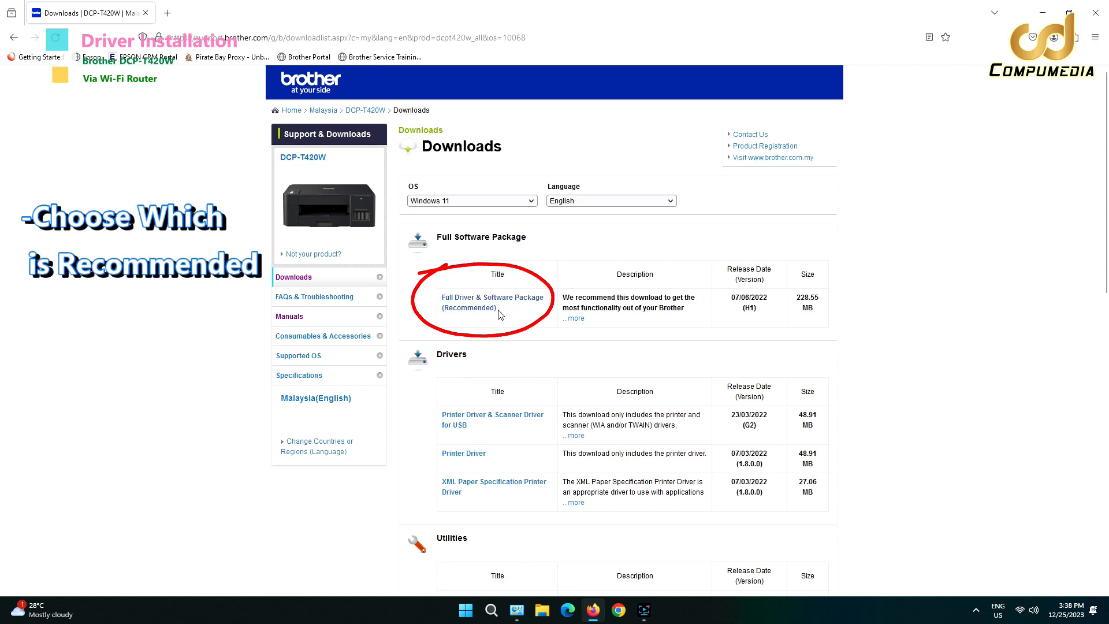
# Step: Download the recommended Full Driver & Software Package, agreeing to the EULA, and launch the downloaded installer Y20A_C2_UW_PP-inst-H1.EXE
pyautogui.click(478, 309)
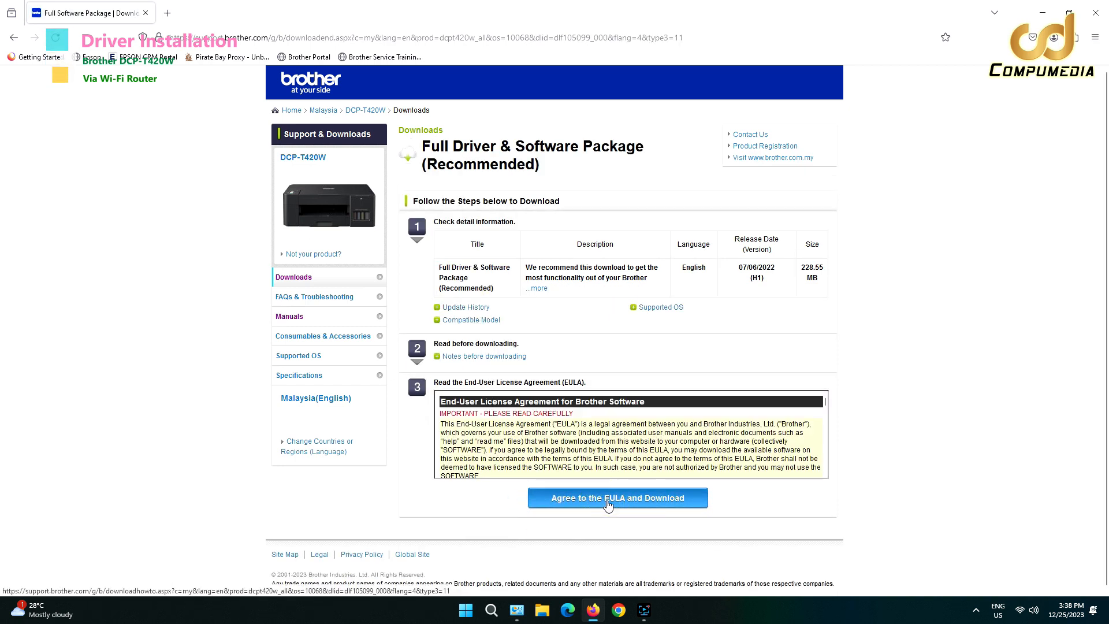
pyautogui.click(632, 506)
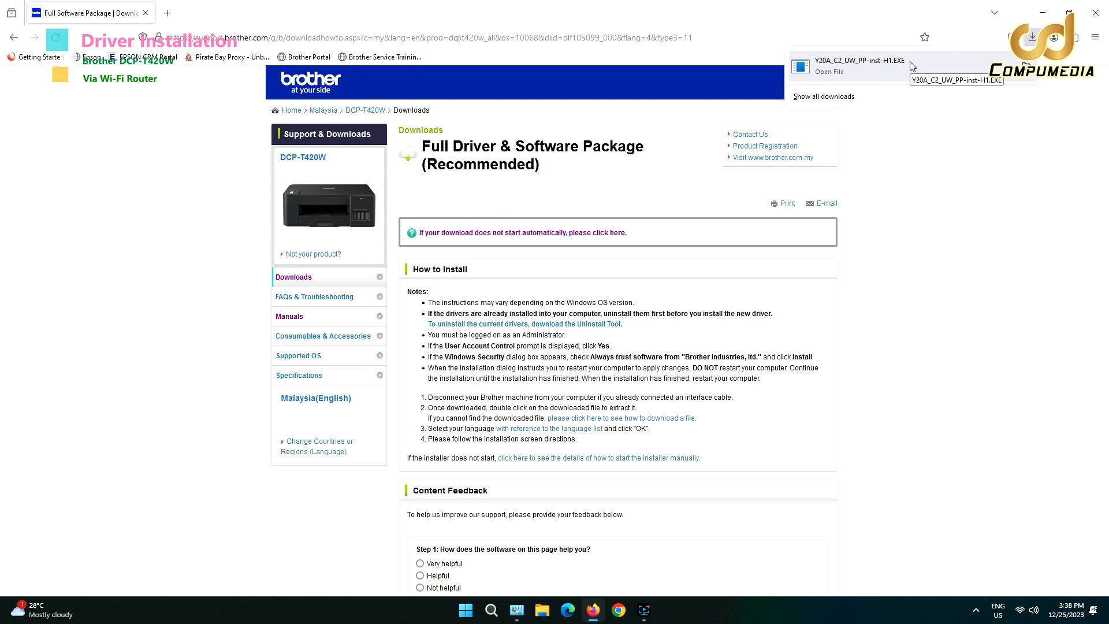
pyautogui.click(911, 67)
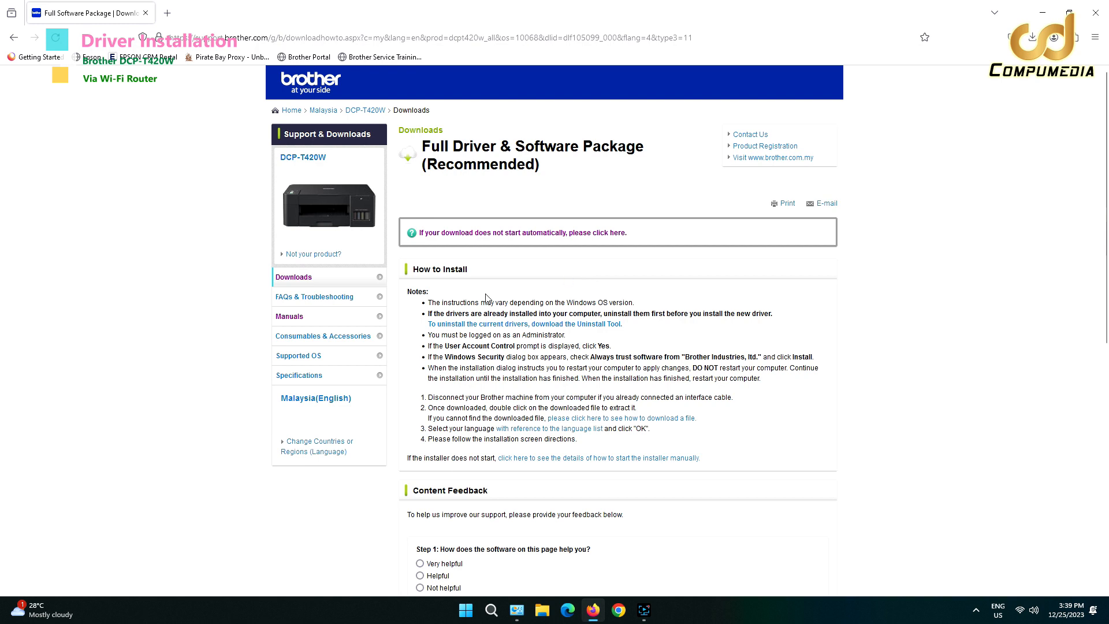
# Step: Continue the Brother installation with English(United States) as the language and accept the license agreement
pyautogui.moveTo(536, 154); pyautogui.dragTo(845, 290)
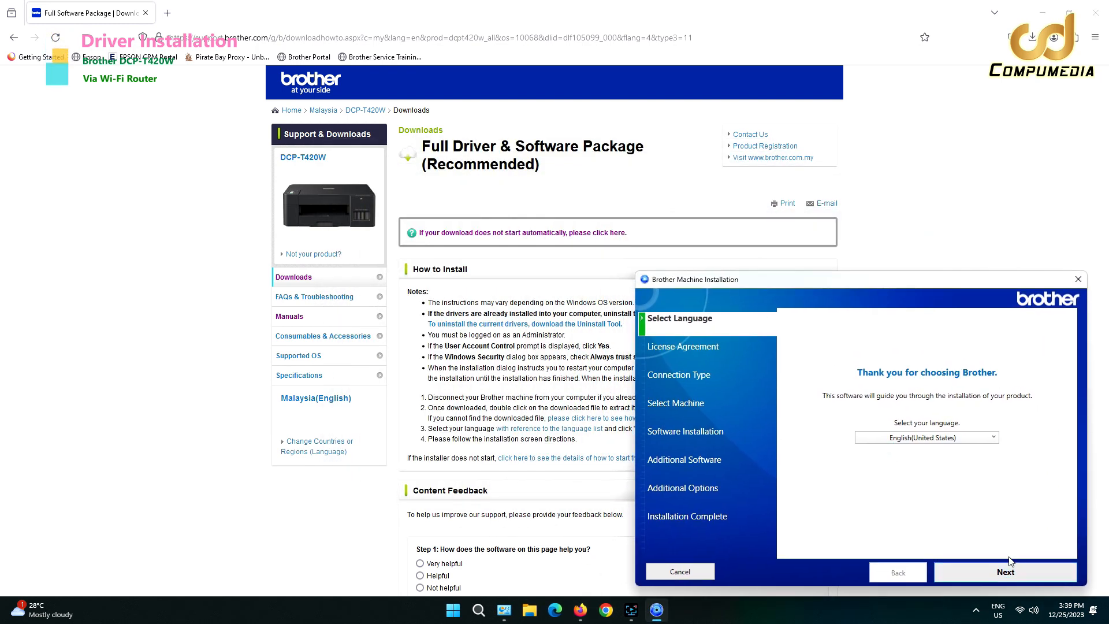
pyautogui.click(988, 578)
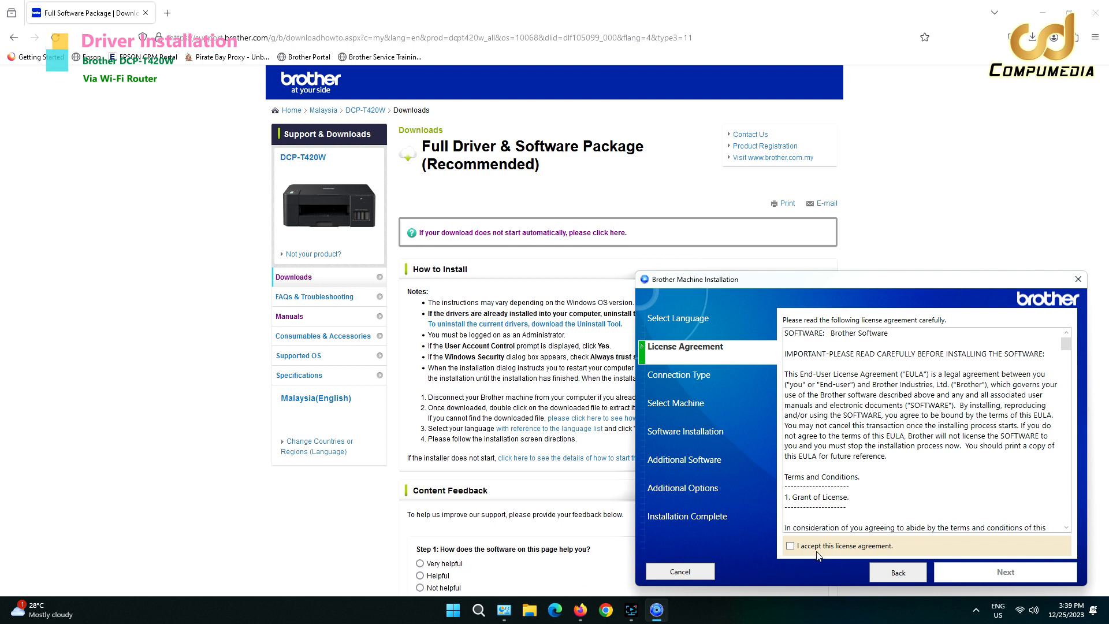
pyautogui.click(790, 546)
pyautogui.click(1005, 571)
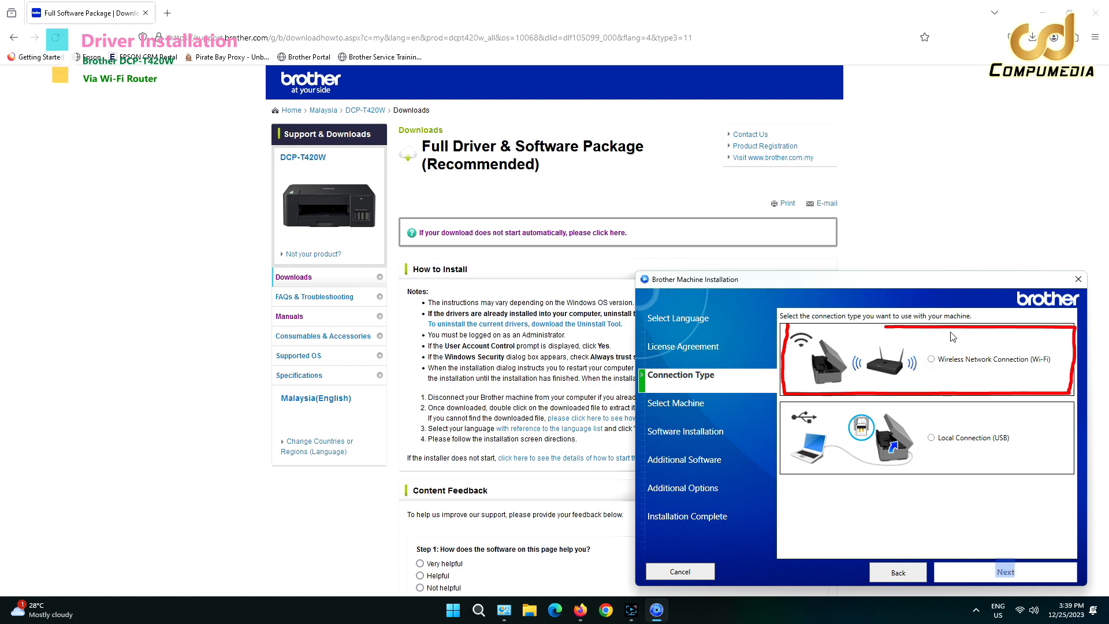
# Step: Choose Wireless Network Connection (Wi-Fi) as the connection type and start the wireless setup for the machine
pyautogui.click(932, 360)
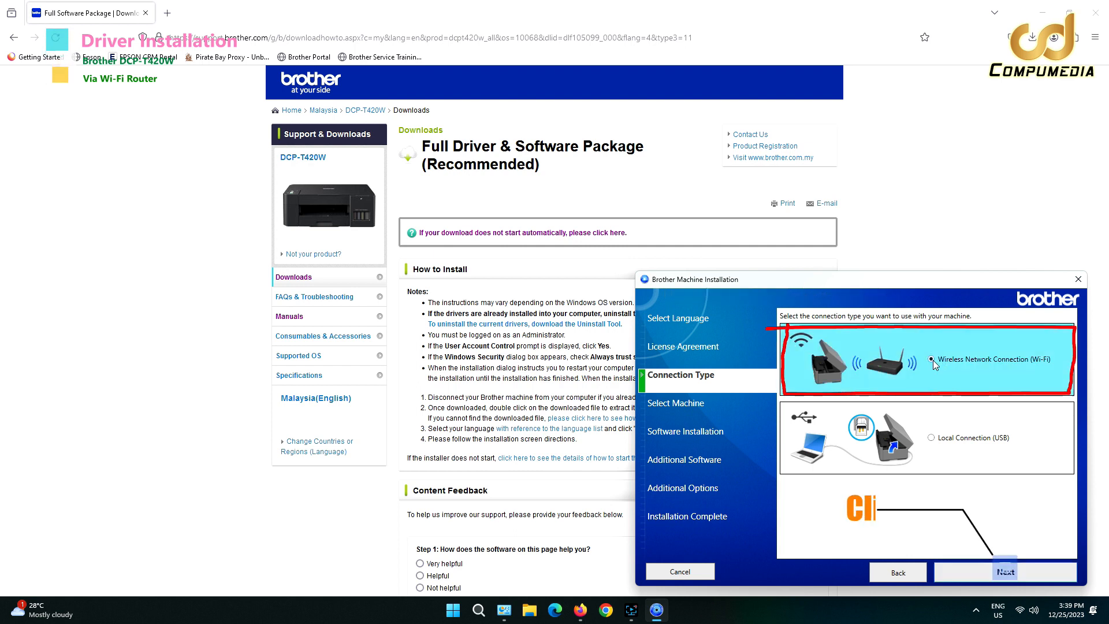
pyautogui.click(976, 574)
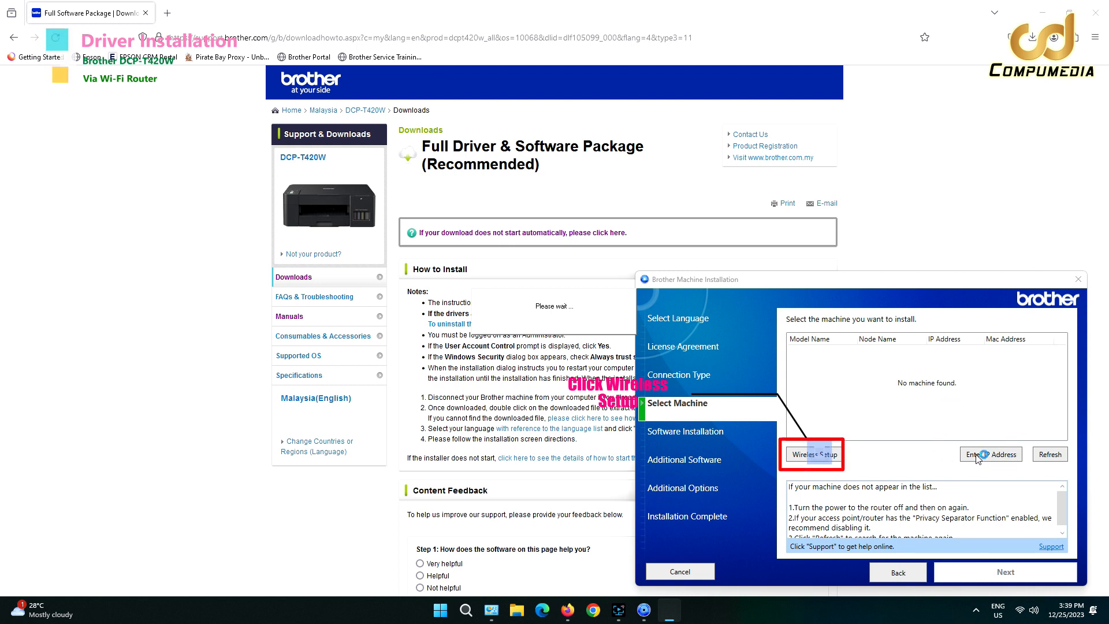
pyautogui.click(825, 456)
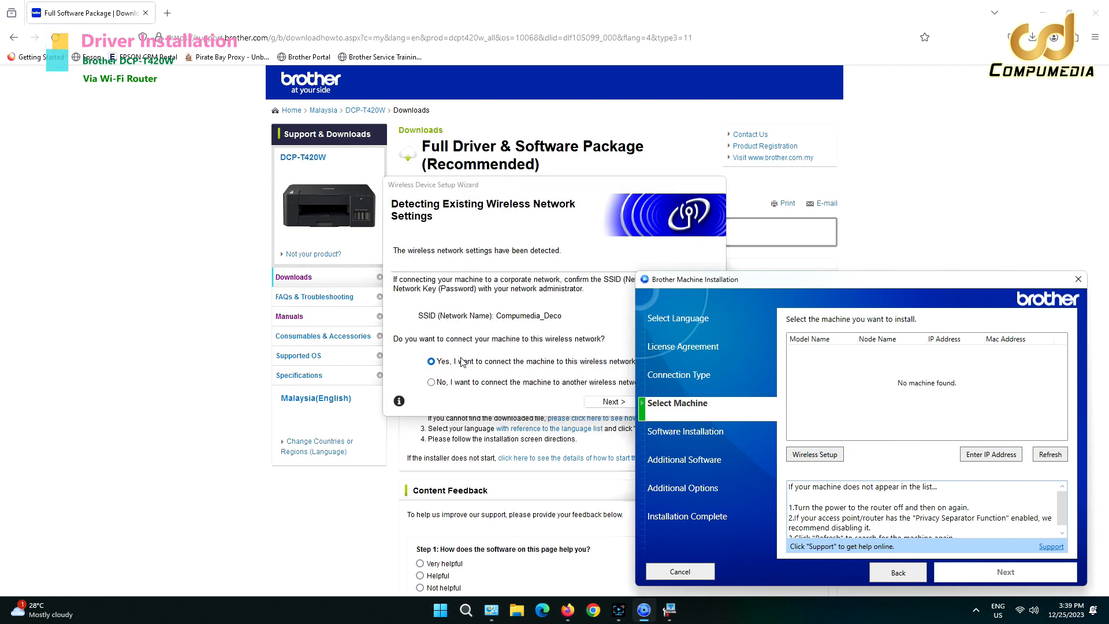
# Step: Connect the printer to the detected wireless network Compumedia_Deco in the Wireless Device Setup Wizard
pyautogui.click(462, 373)
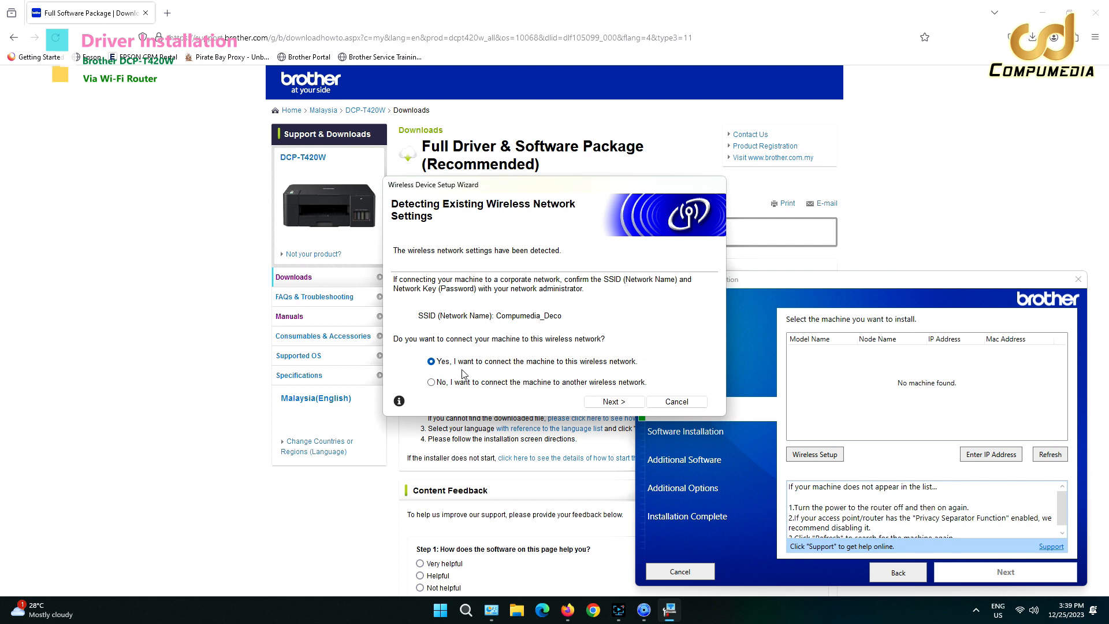
pyautogui.click(613, 403)
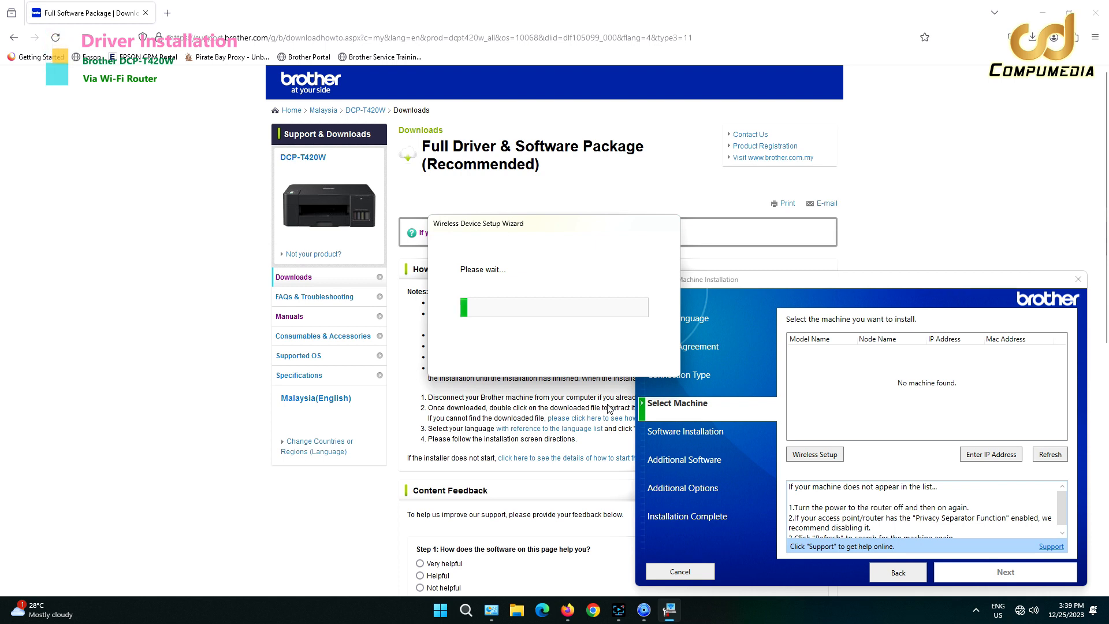
pyautogui.moveTo(587, 227); pyautogui.dragTo(673, 434)
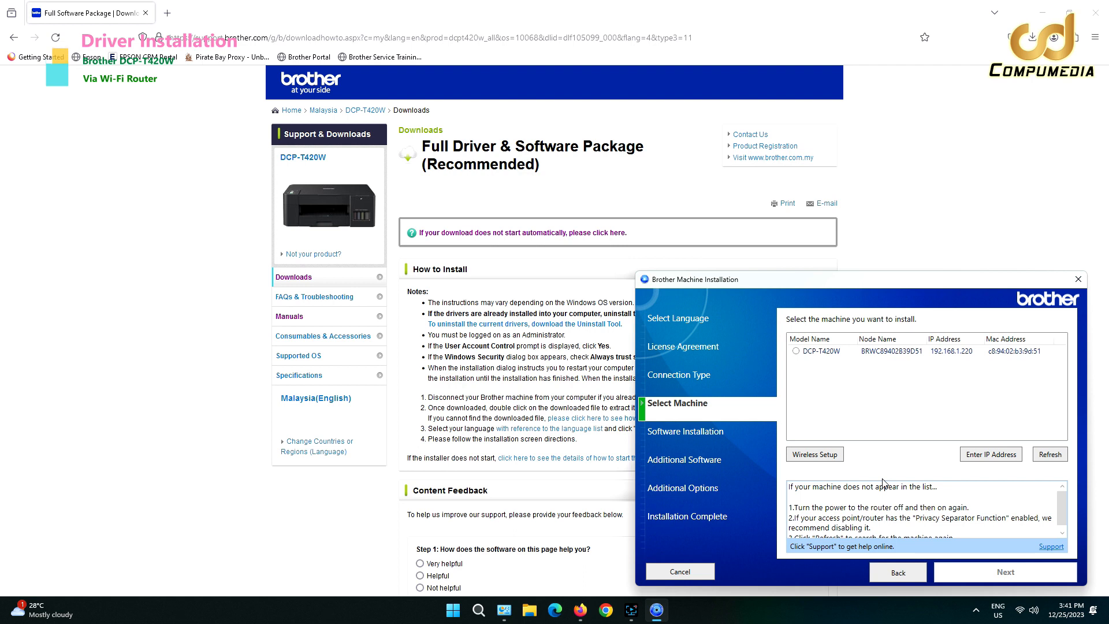
# Step: Install the detected DCP-T420W with the Standard (Recommended) installation type, skipping the additional PaperPort software
pyautogui.click(832, 355)
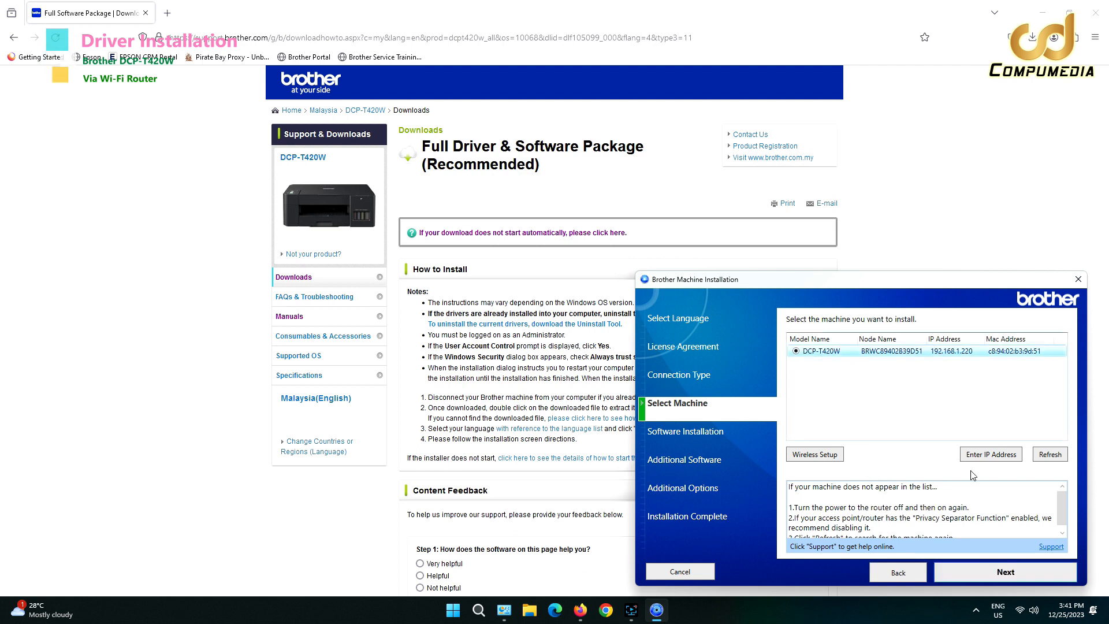
pyautogui.click(1006, 573)
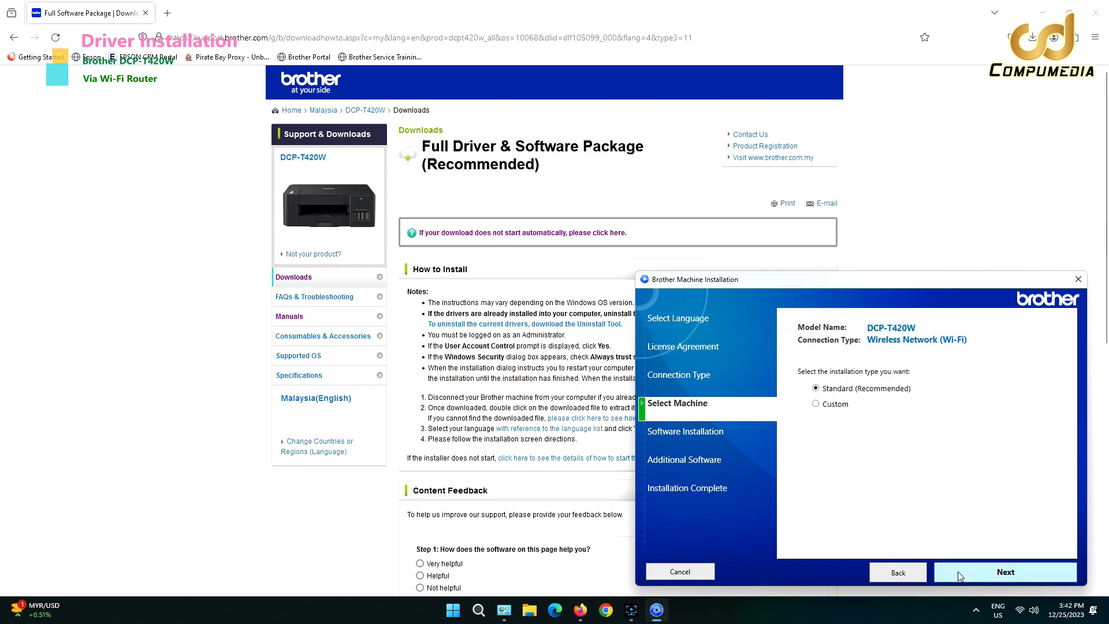
pyautogui.click(973, 578)
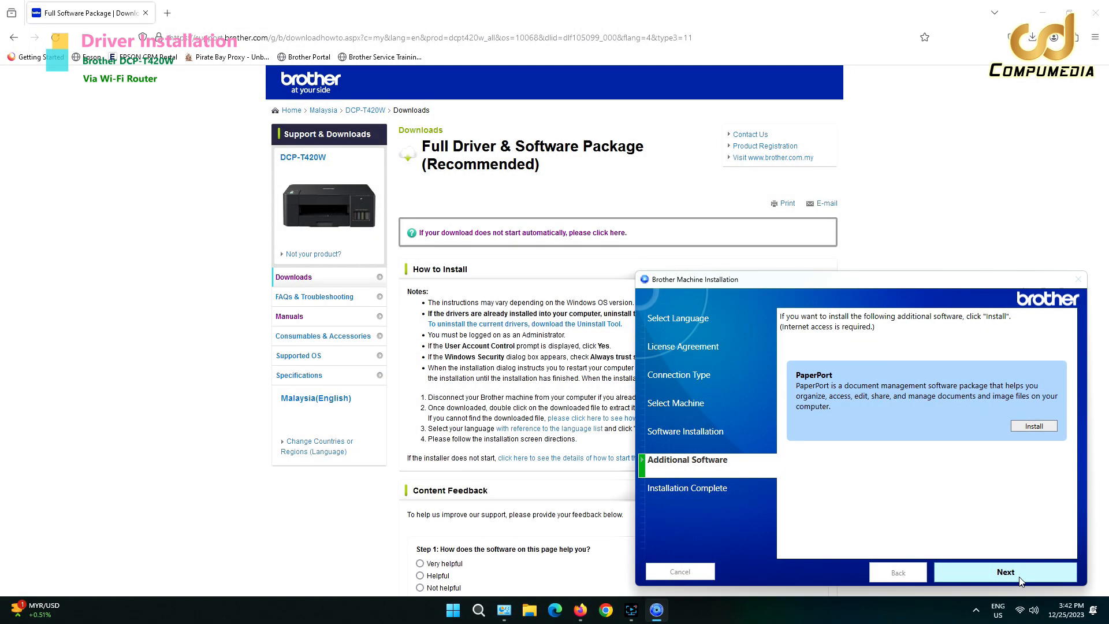
pyautogui.click(1020, 581)
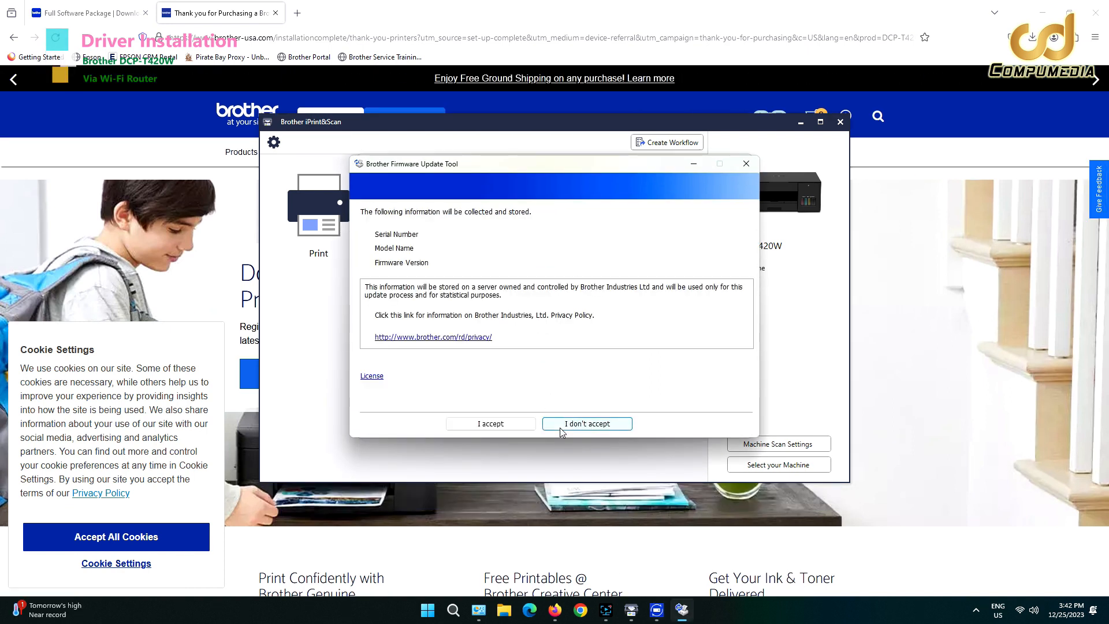
# Step: Cancel the Brother firmware update and close the list of available software updates
pyautogui.click(511, 427)
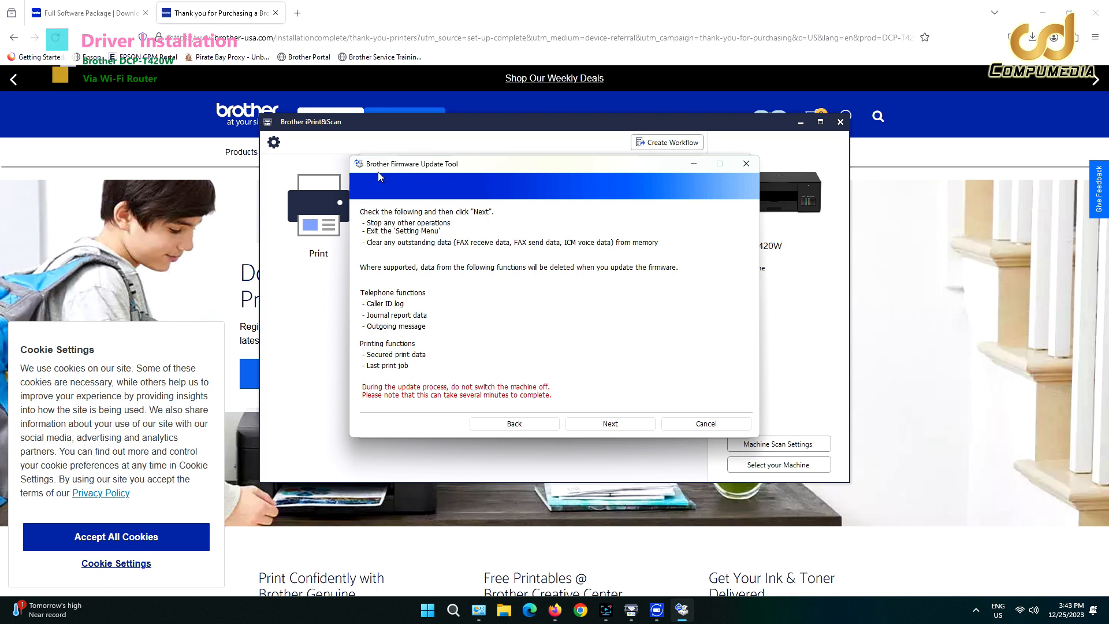
pyautogui.click(705, 426)
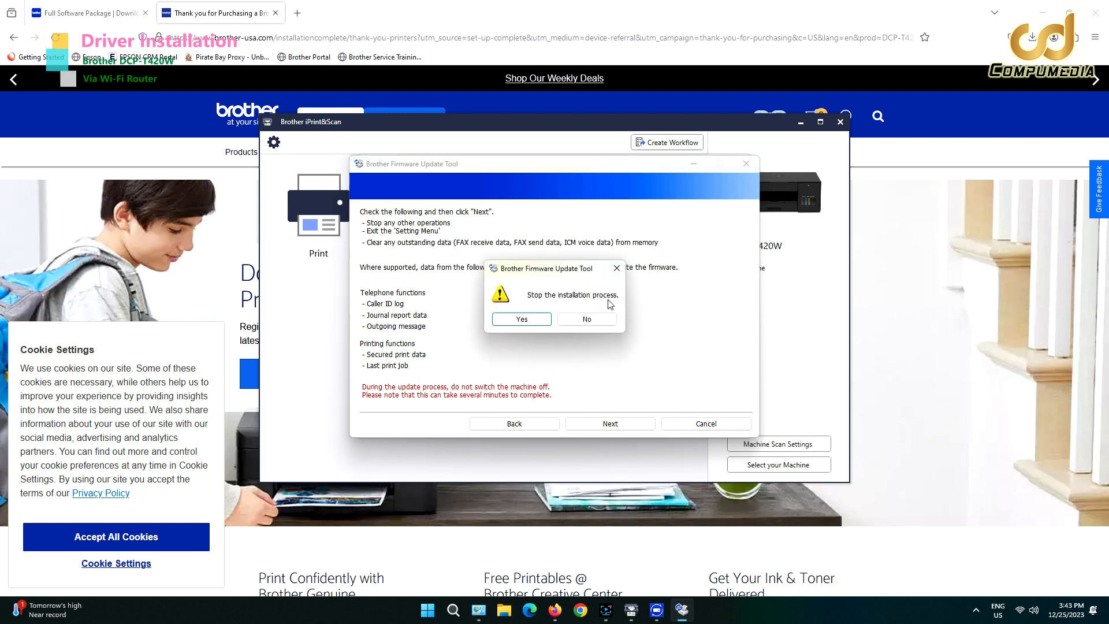
pyautogui.click(522, 319)
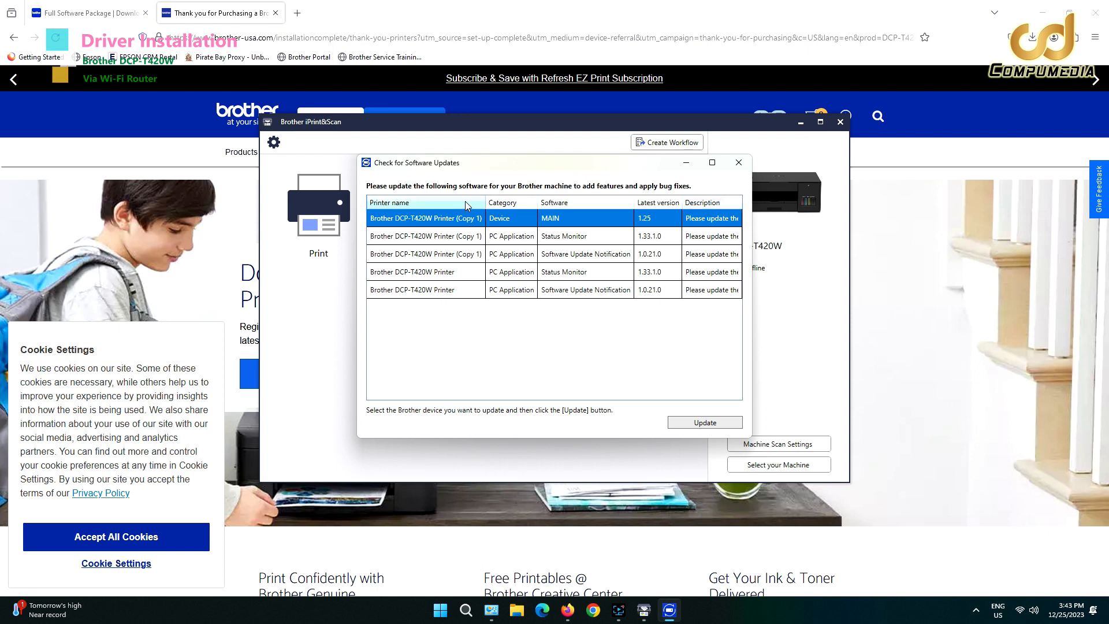
pyautogui.click(743, 167)
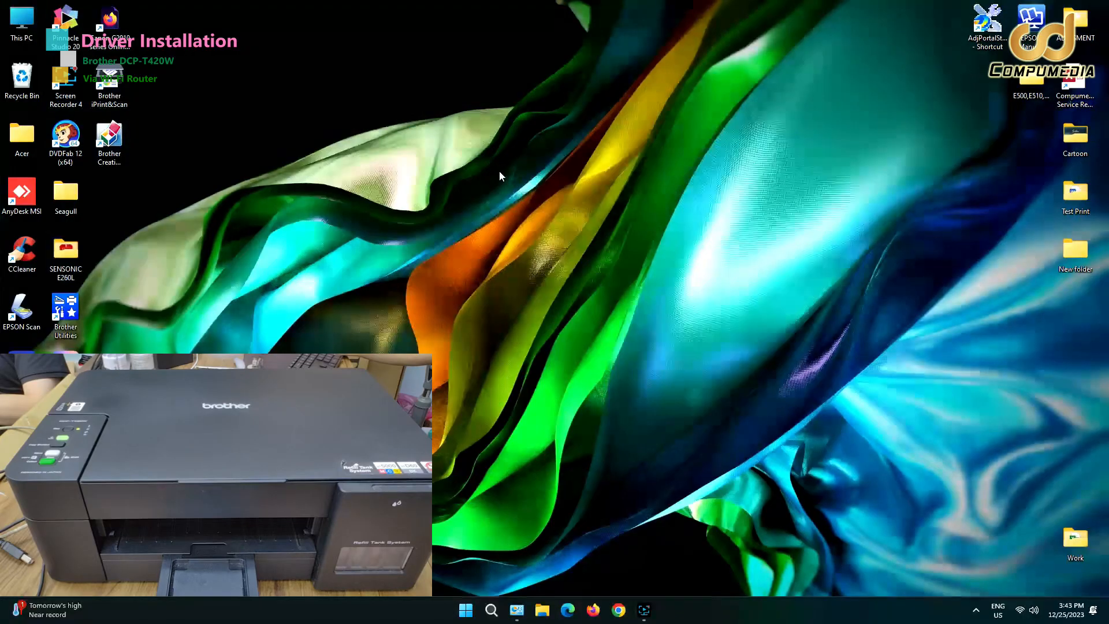
# Step: Launch Brother iPrint&Scan as administrator and check the installed printers in Devices and Printers
pyautogui.rightClick(499, 171)
pyautogui.click(504, 185)
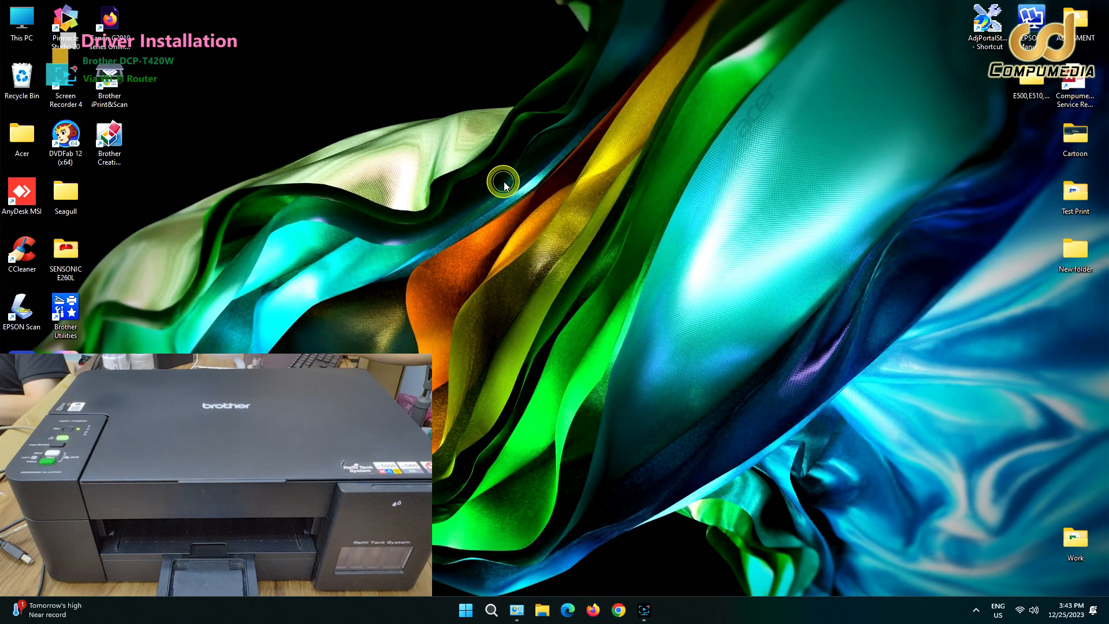
pyautogui.rightClick(113, 92)
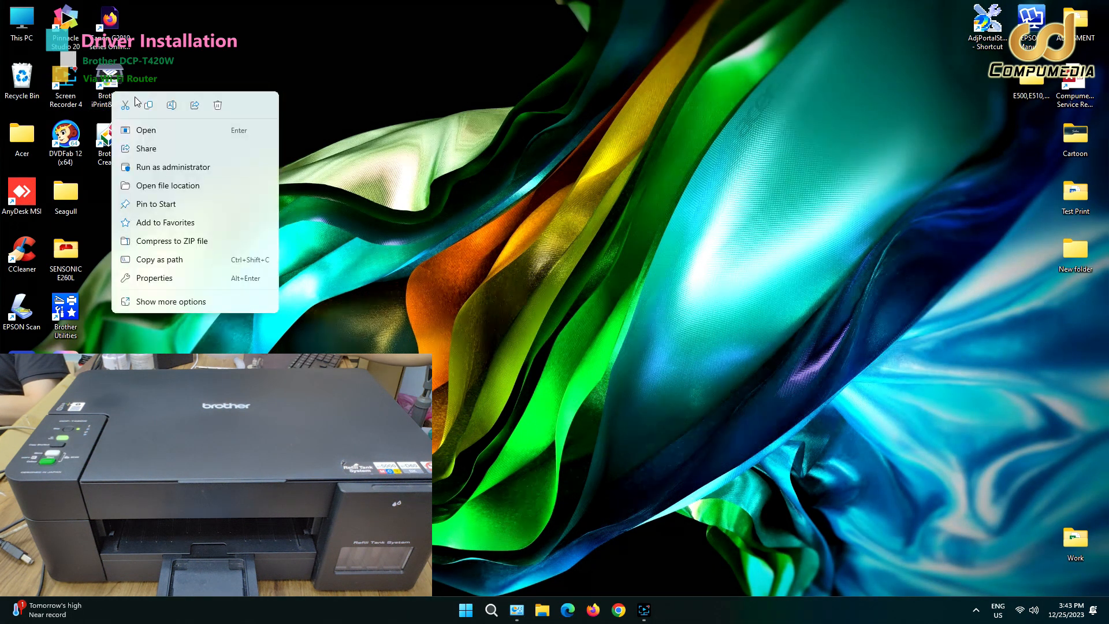
pyautogui.click(149, 167)
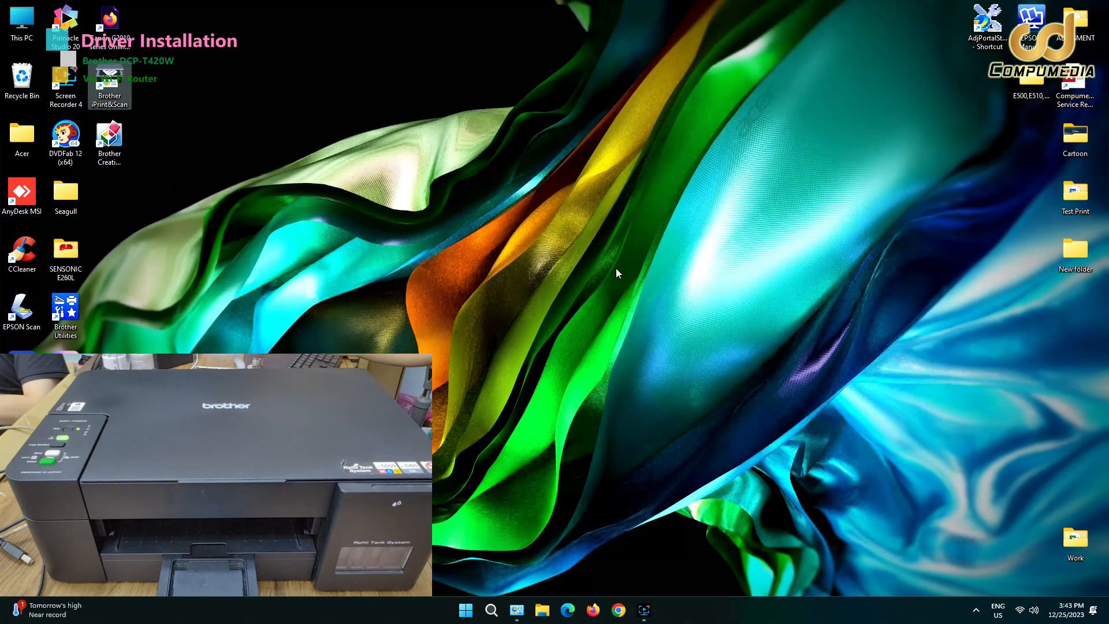
pyautogui.click(511, 617)
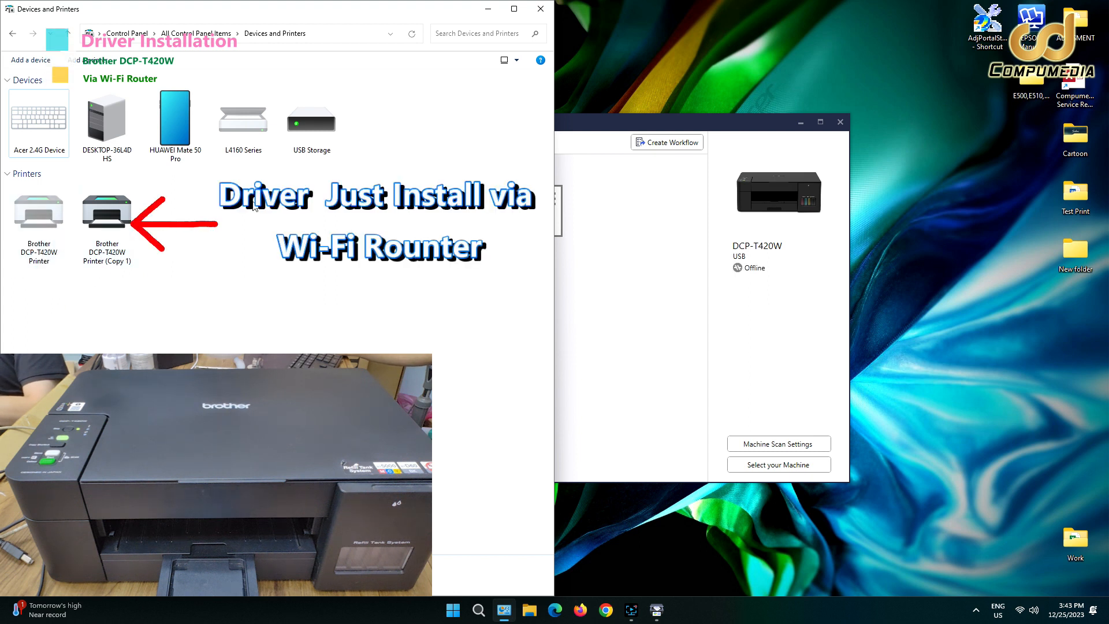
pyautogui.click(532, 10)
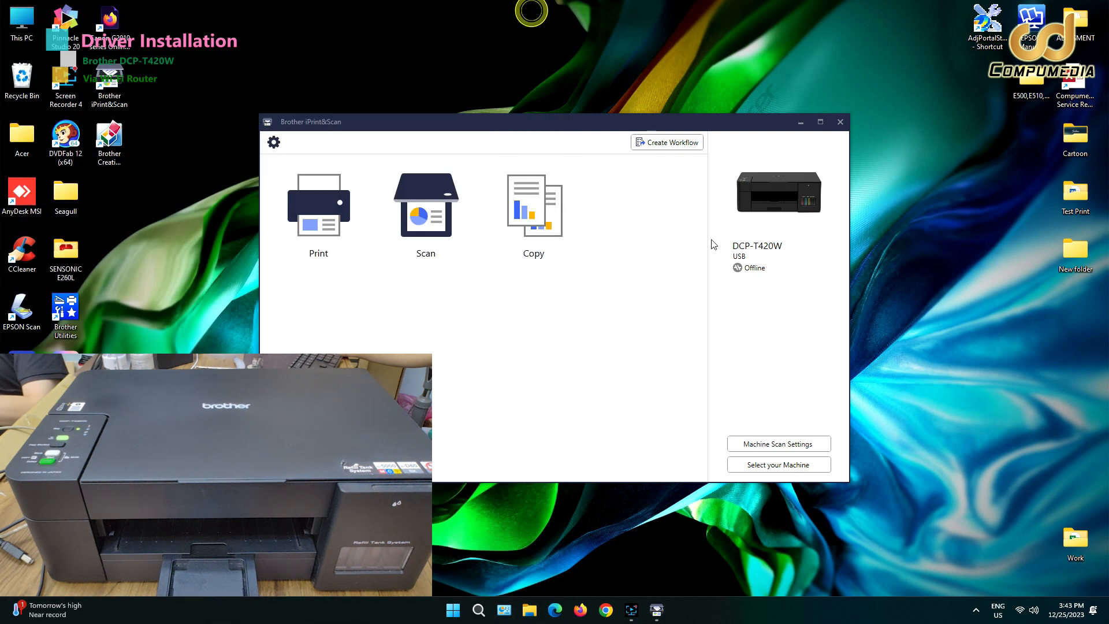
# Step: Set the network-connected DCP-T420W at 192.168.1.220 as the selected machine in Brother iPrint&Scan
pyautogui.click(756, 444)
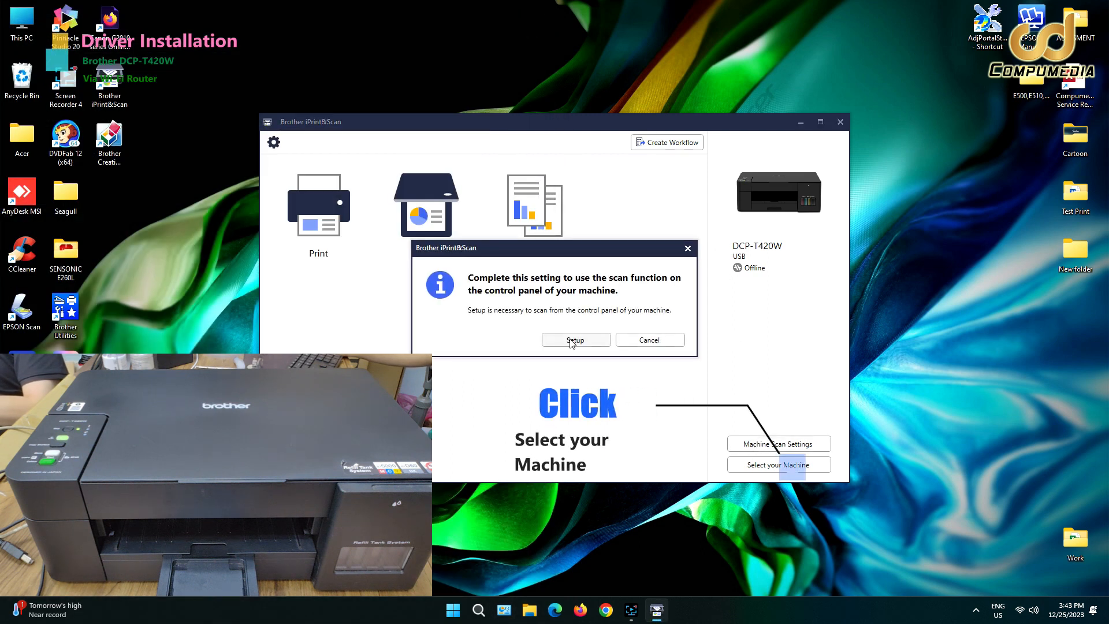
pyautogui.click(642, 340)
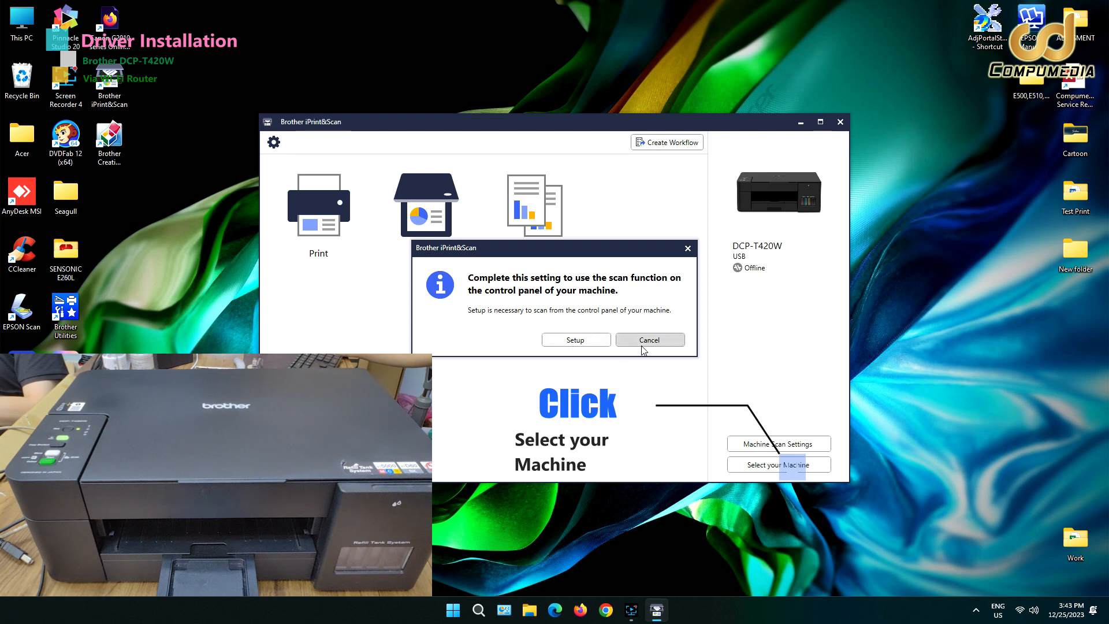
pyautogui.click(769, 465)
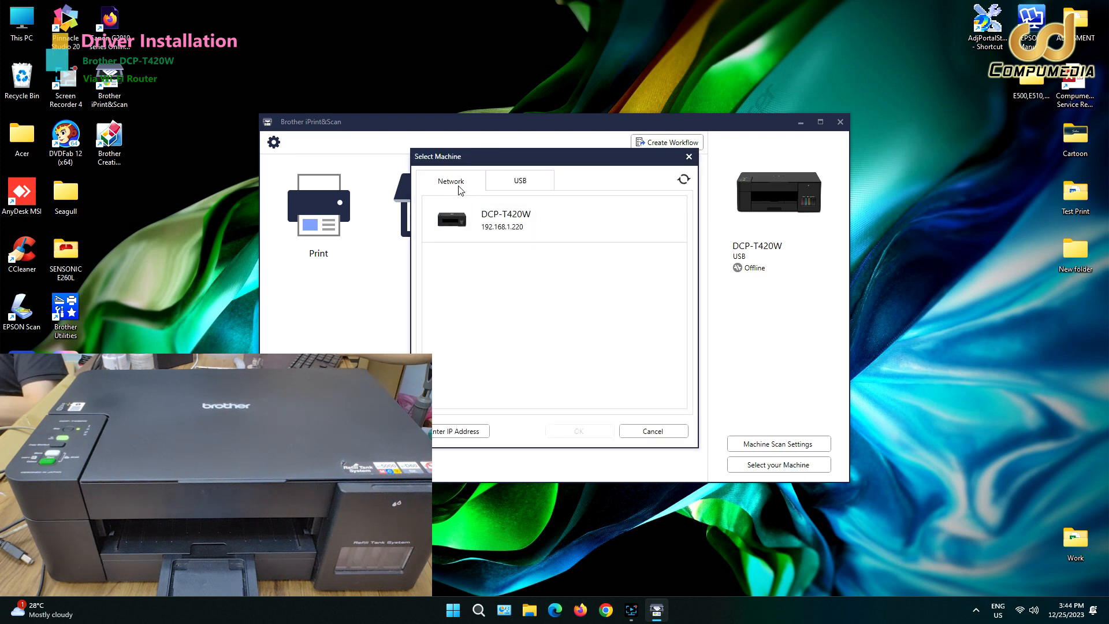
pyautogui.click(526, 183)
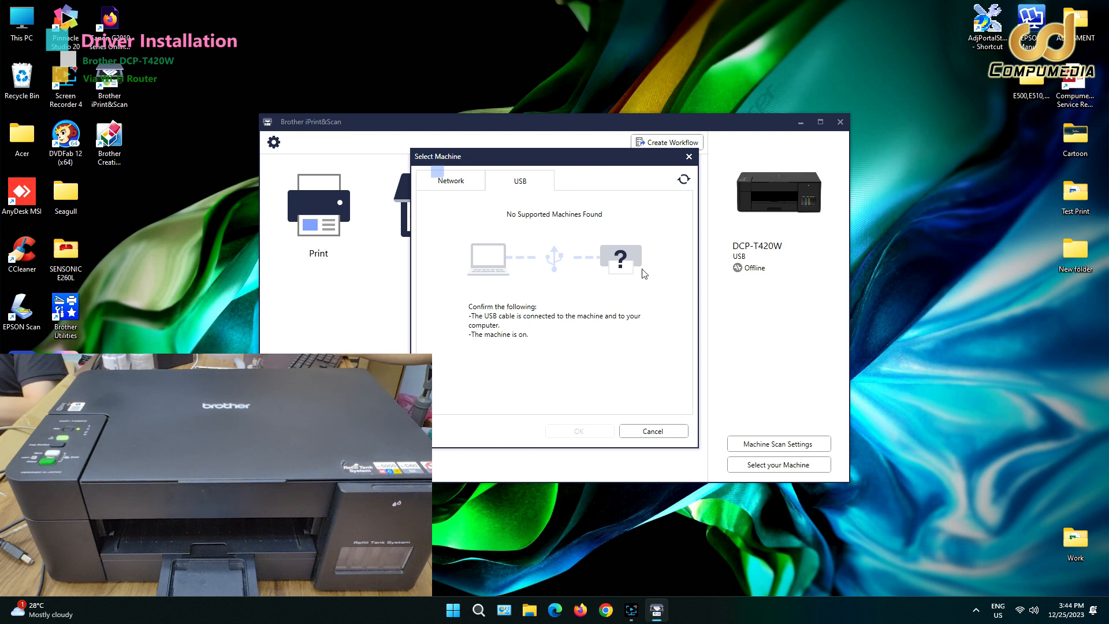
pyautogui.click(456, 187)
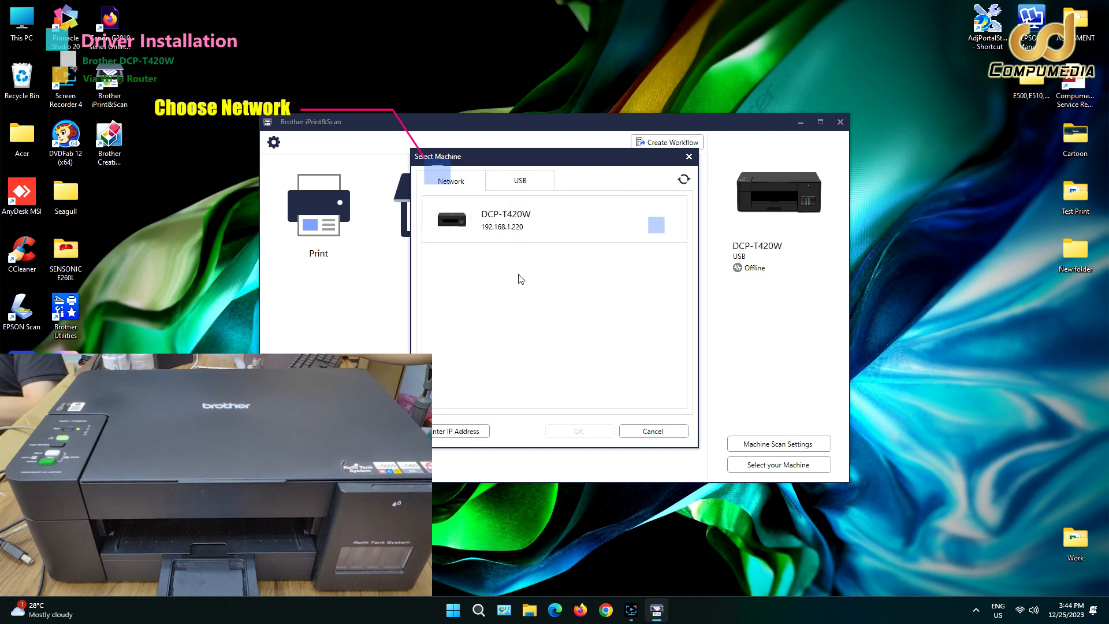
pyautogui.click(513, 224)
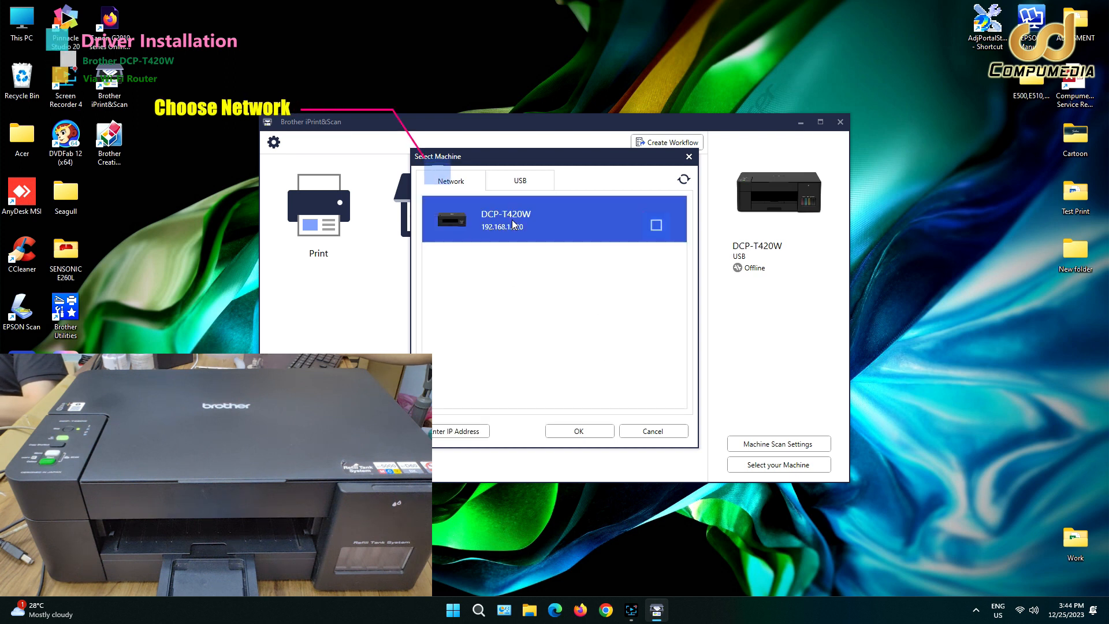
pyautogui.click(571, 431)
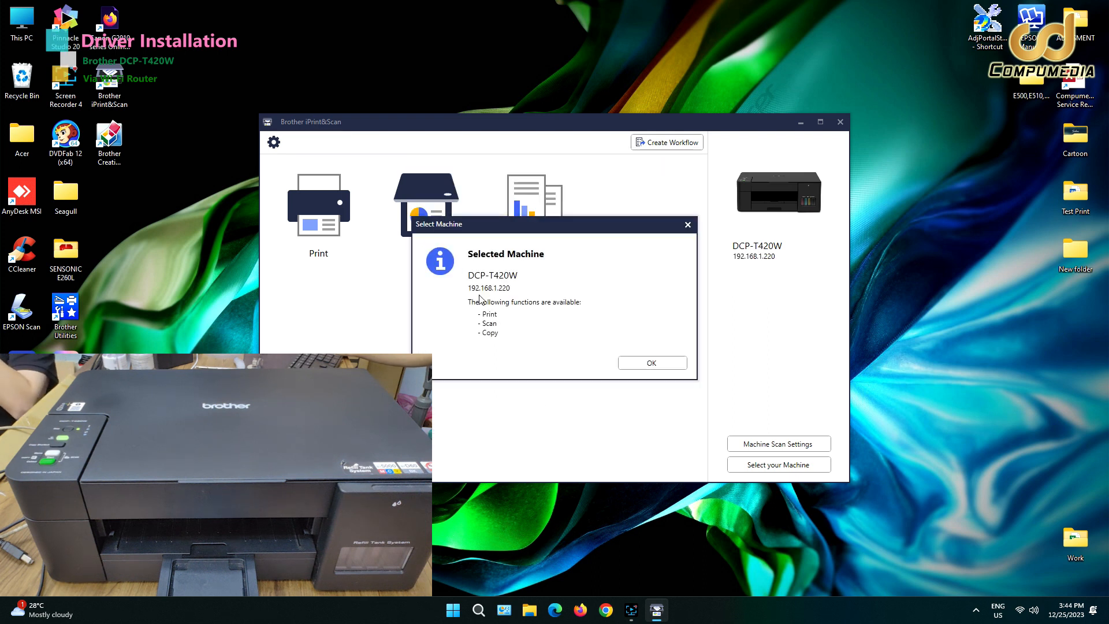
pyautogui.click(646, 364)
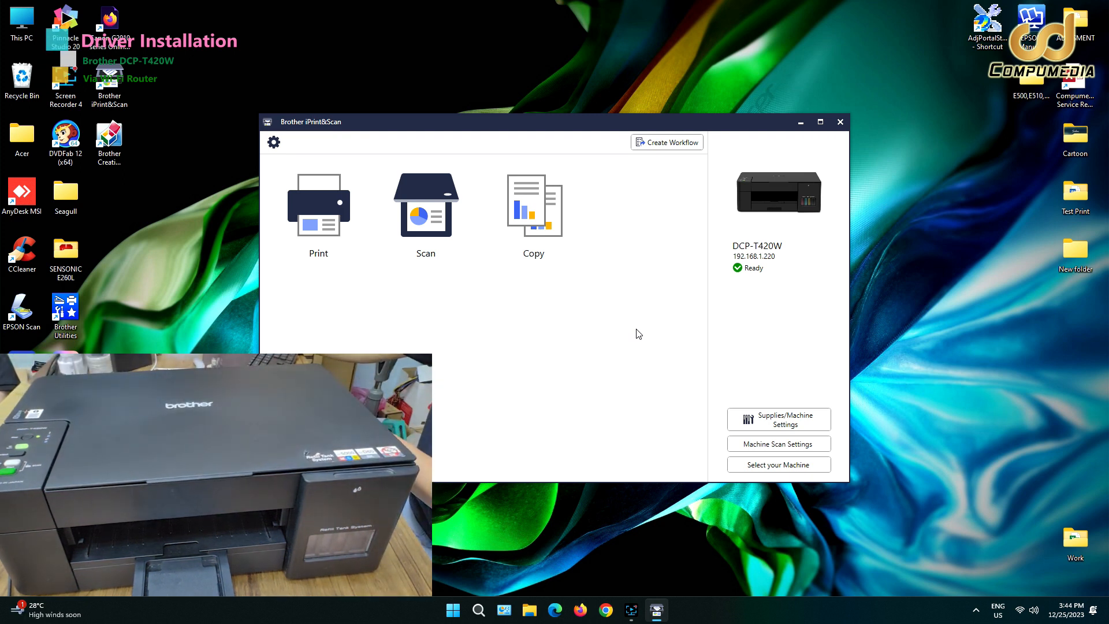
# Step: Scan the document with the Document preset at A4, 24bit Color and 300 x 300 dpi, and inspect the enlarged scan
pyautogui.click(430, 232)
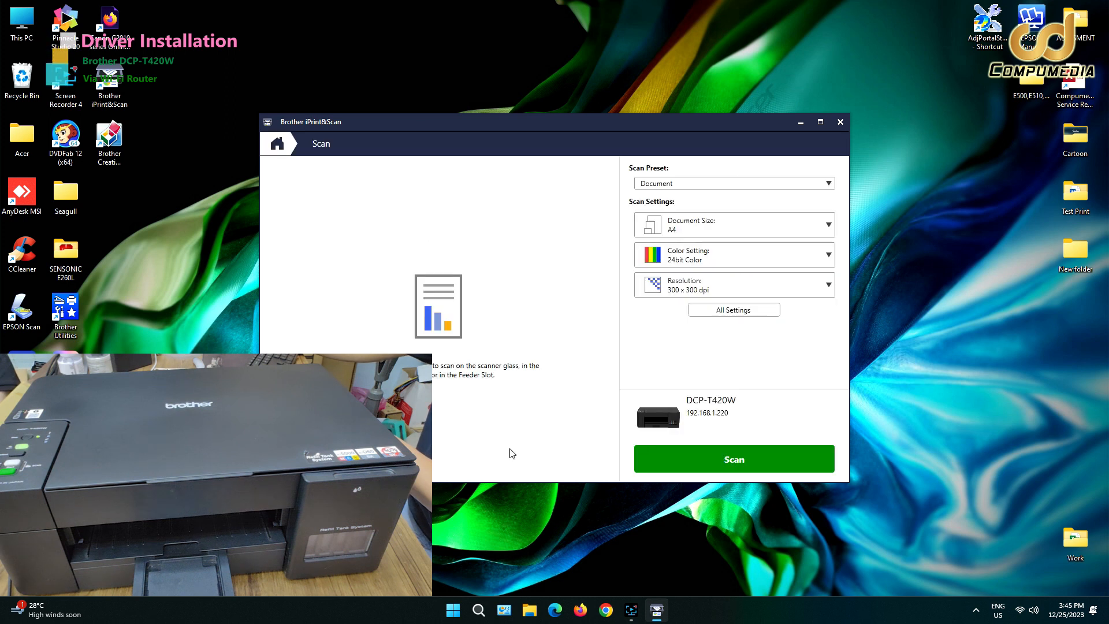
pyautogui.click(672, 467)
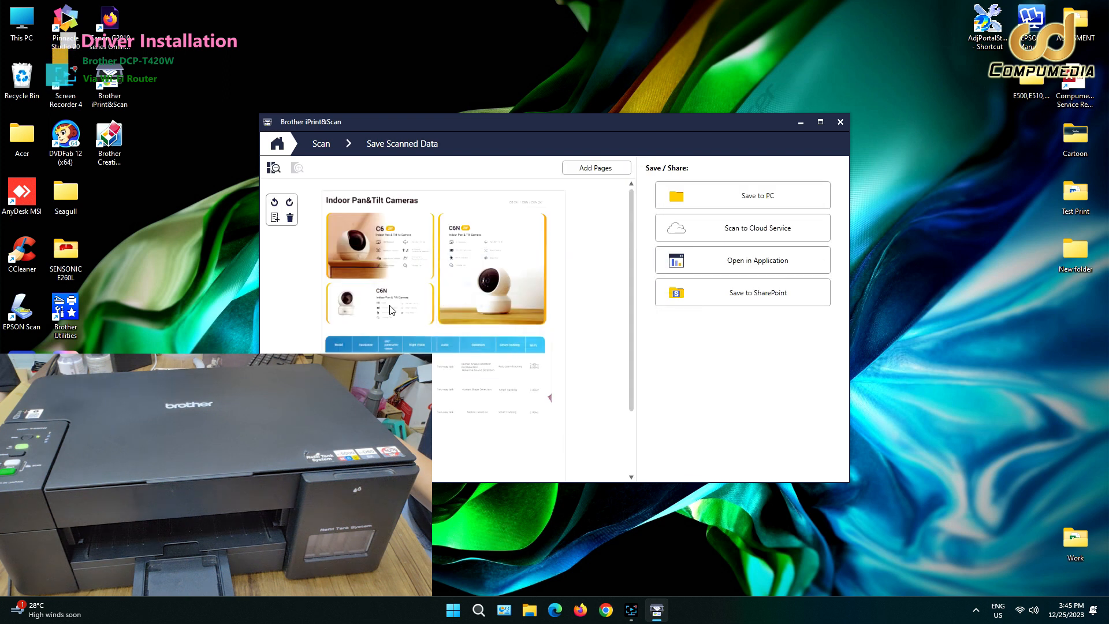
pyautogui.click(819, 123)
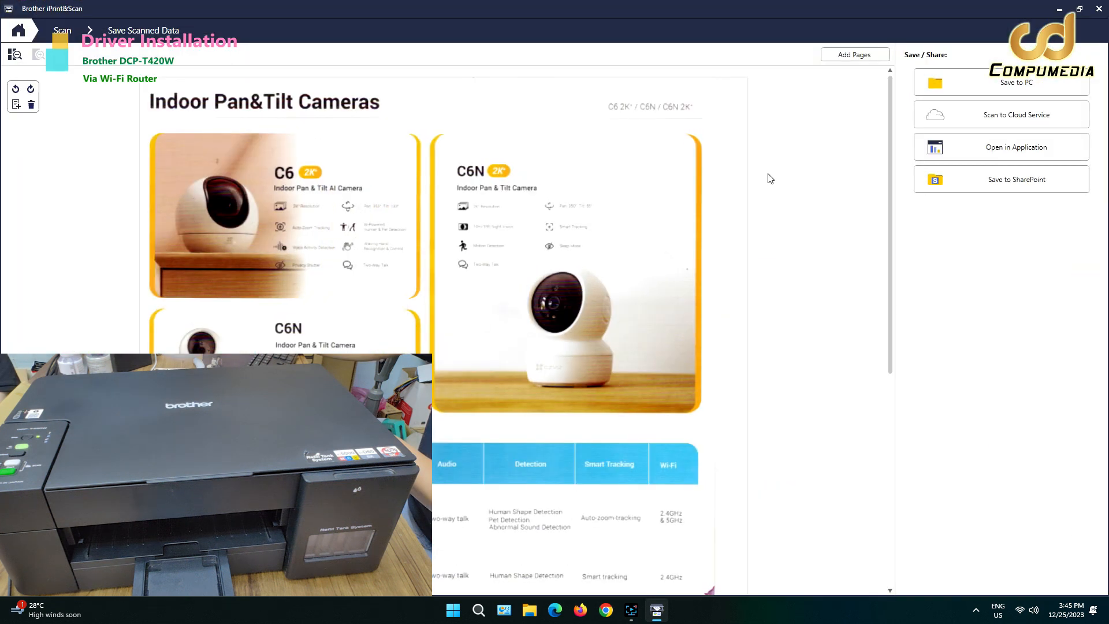
pyautogui.scroll(-5, 263, 208)
pyautogui.scroll(5, 254, 231)
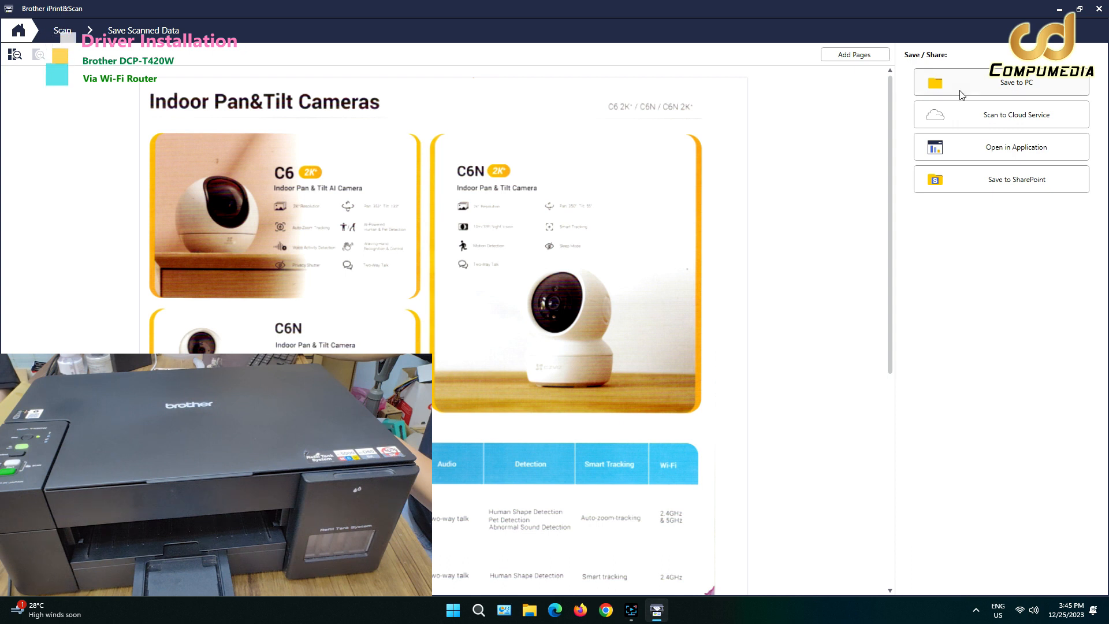
# Step: Review the file types offered for saving the scan to the PC, and exit iPrint&Scan discarding the scan
pyautogui.click(1035, 90)
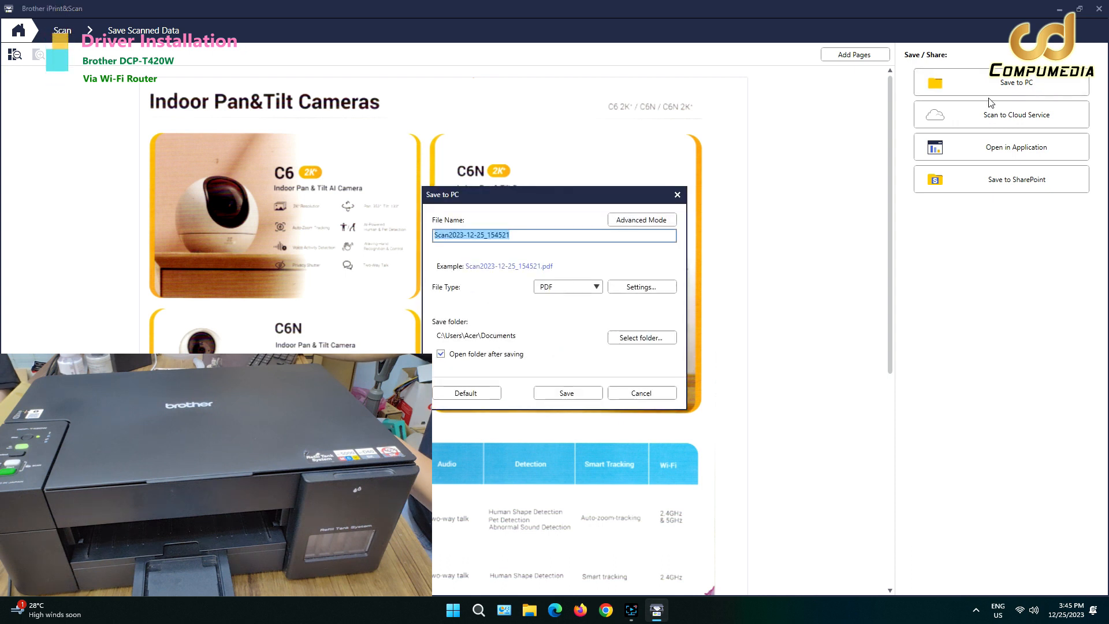
pyautogui.click(568, 287)
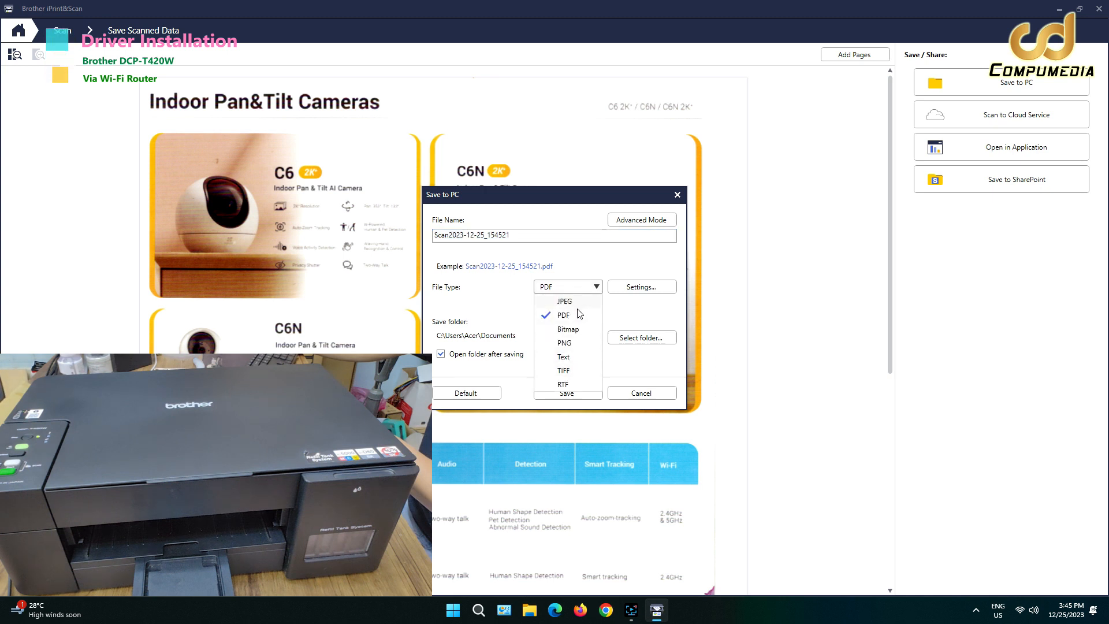
pyautogui.click(637, 307)
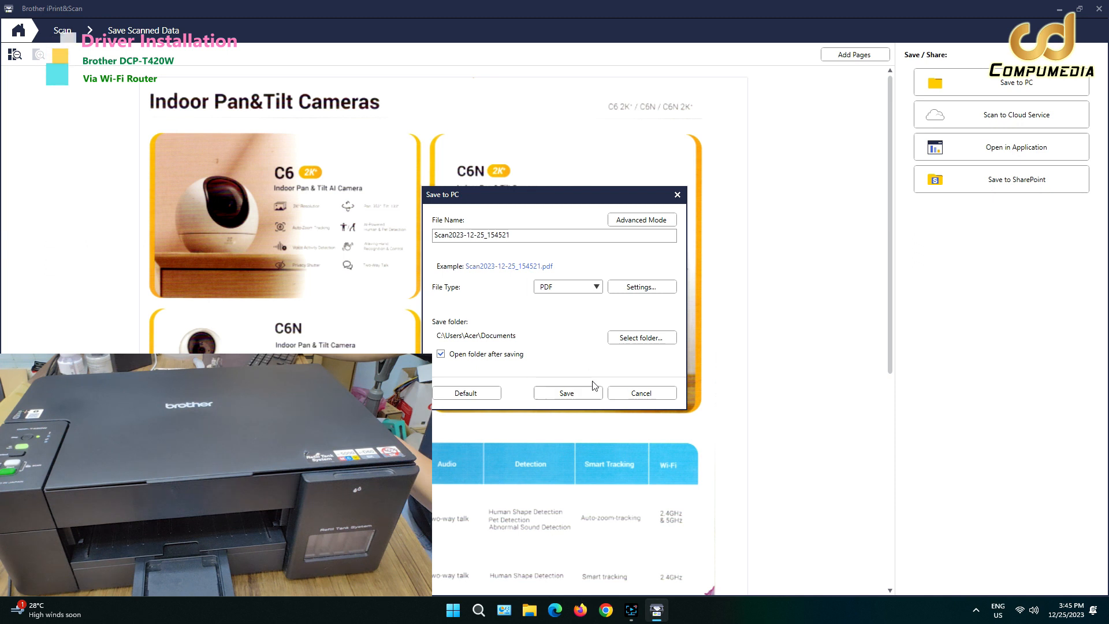
pyautogui.click(677, 195)
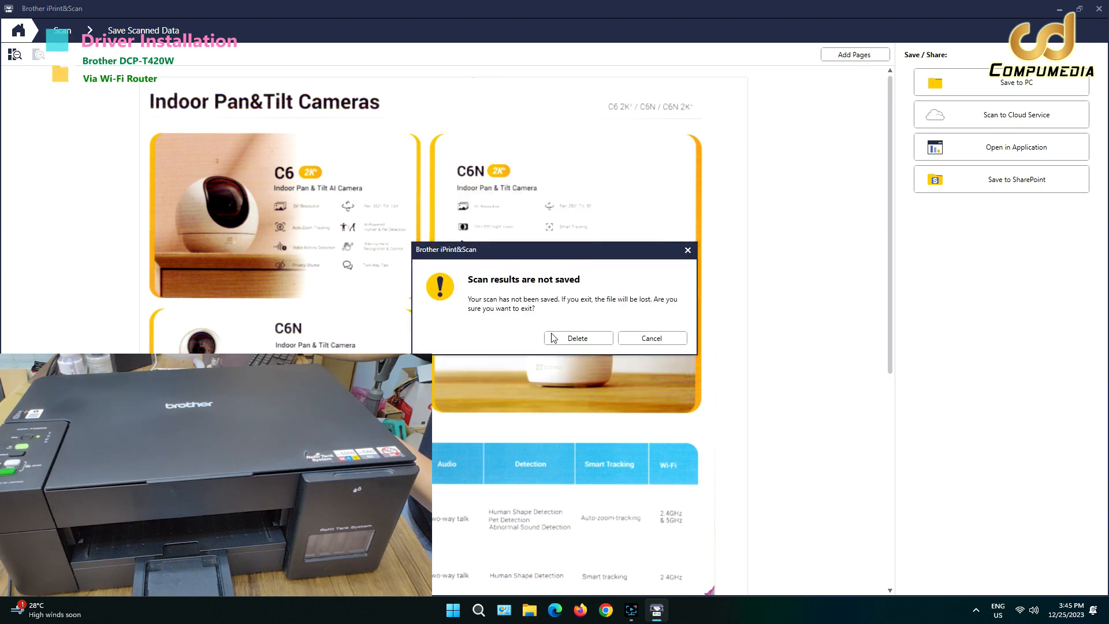
pyautogui.click(578, 335)
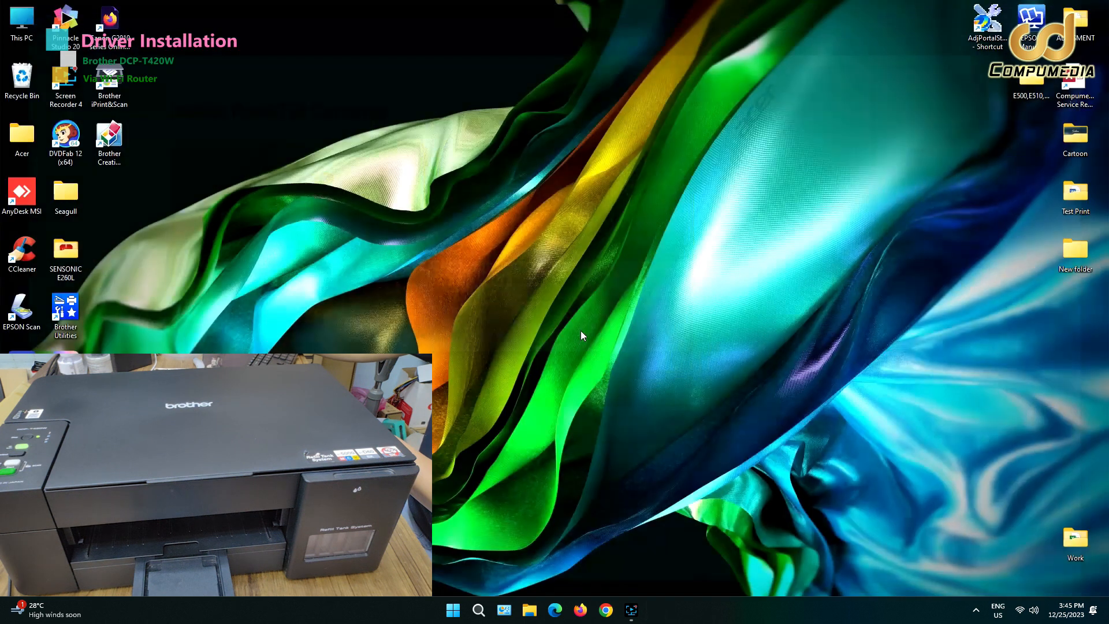
# Step: Refresh the desktop and create a blank document in Microsoft Word
pyautogui.rightClick(457, 238)
pyautogui.click(481, 287)
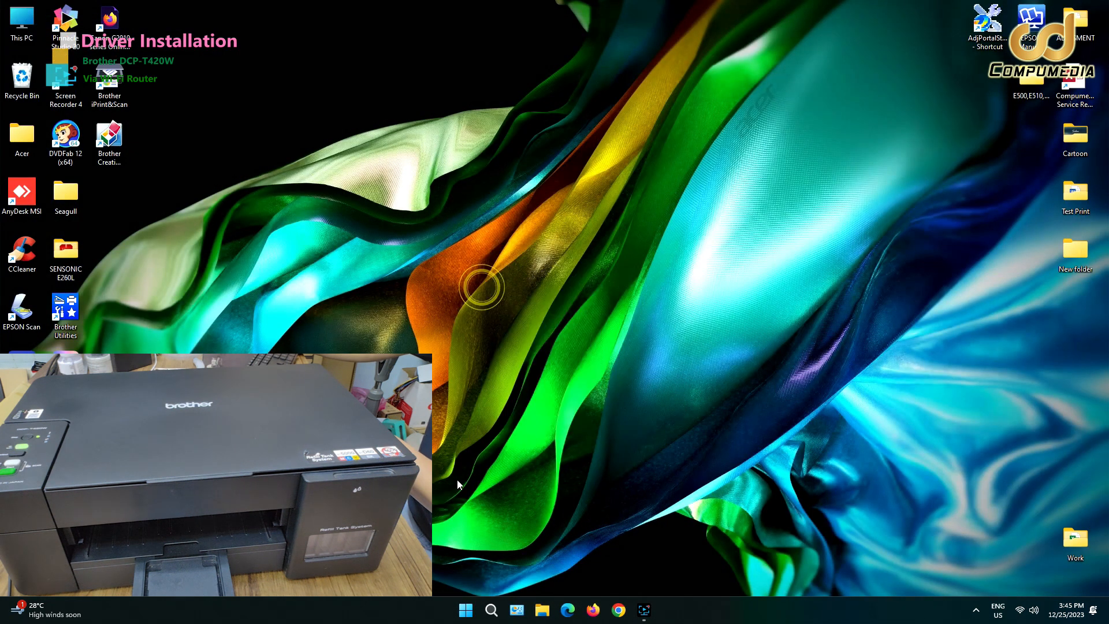
pyautogui.click(465, 610)
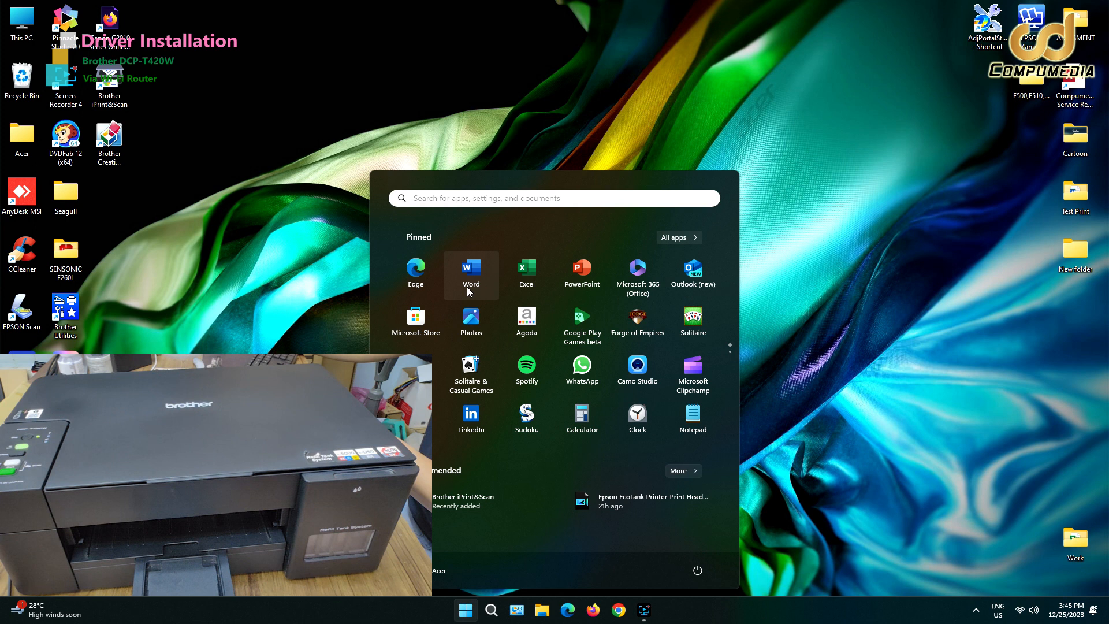
pyautogui.click(469, 289)
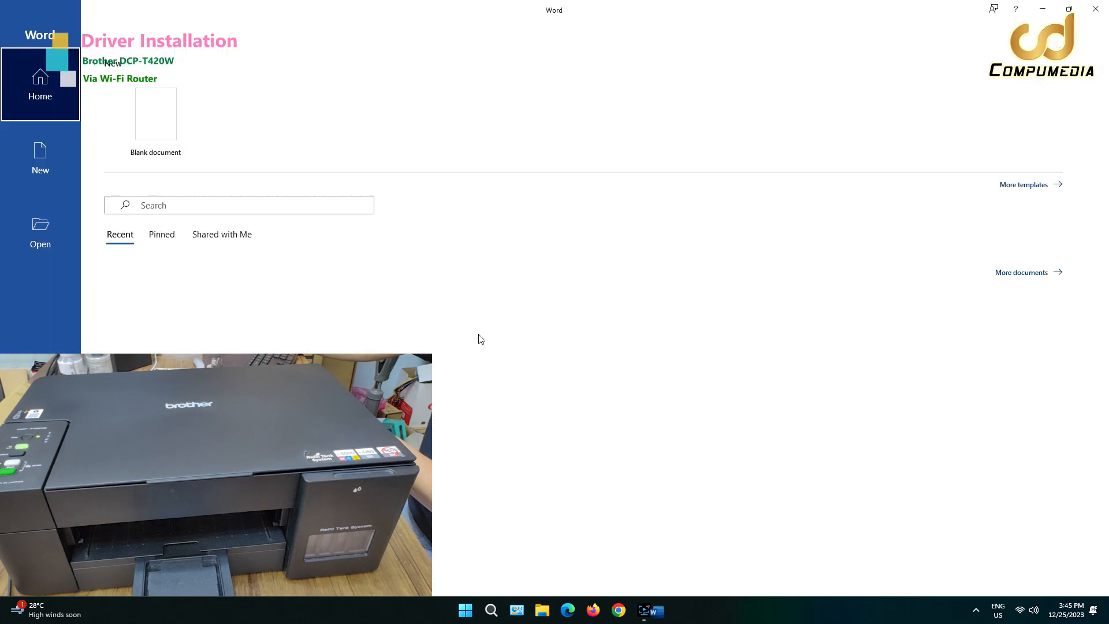
pyautogui.click(159, 123)
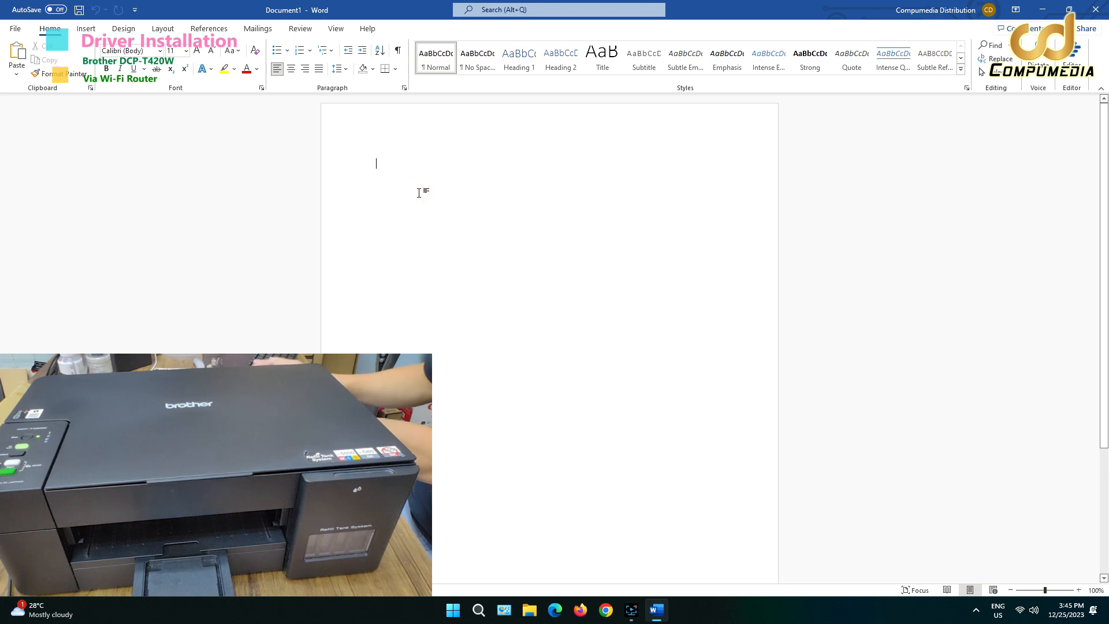
# Step: Enter the text "Brother DCP-T420W Driver Installation Via Wi-Fi" in the blank document
pyautogui.write('Broth')
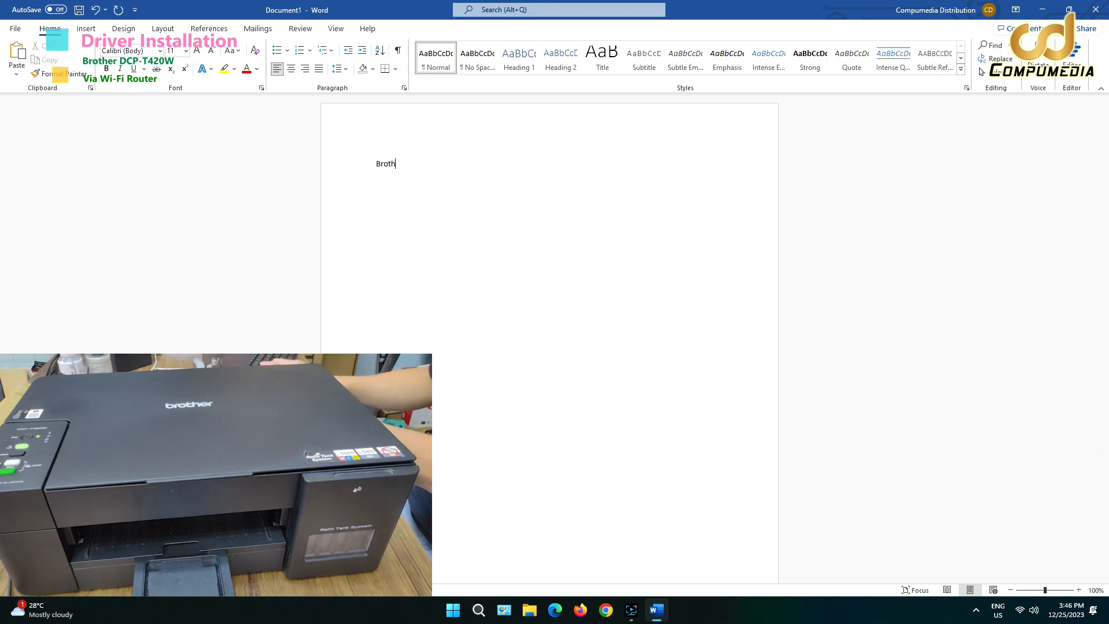
pyautogui.write('er DC')
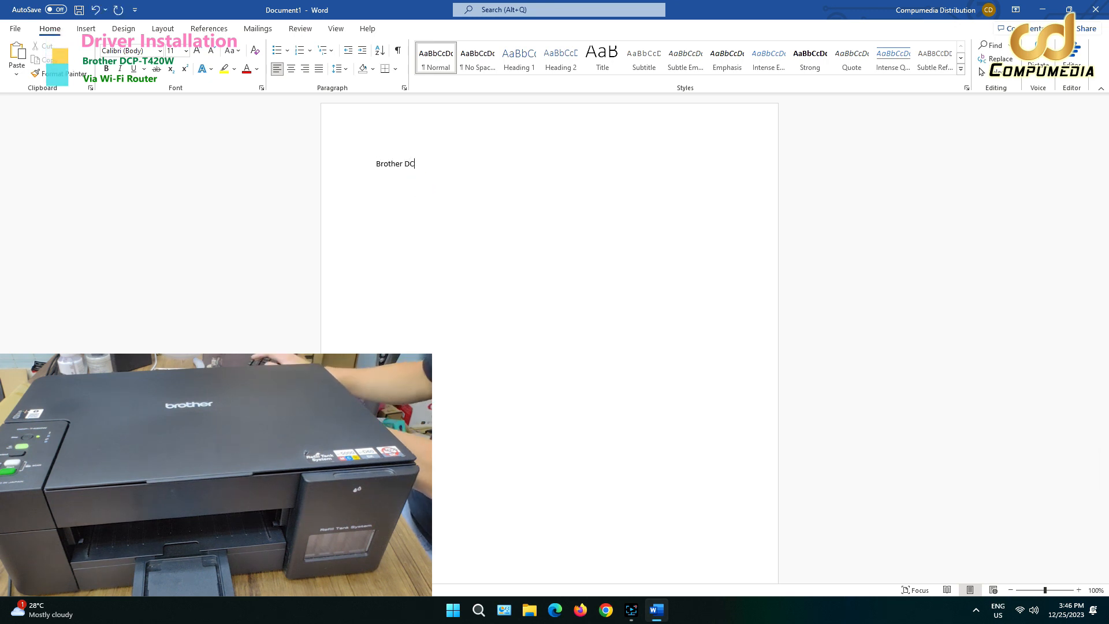
pyautogui.write('P-T420W Driver Installation Via')
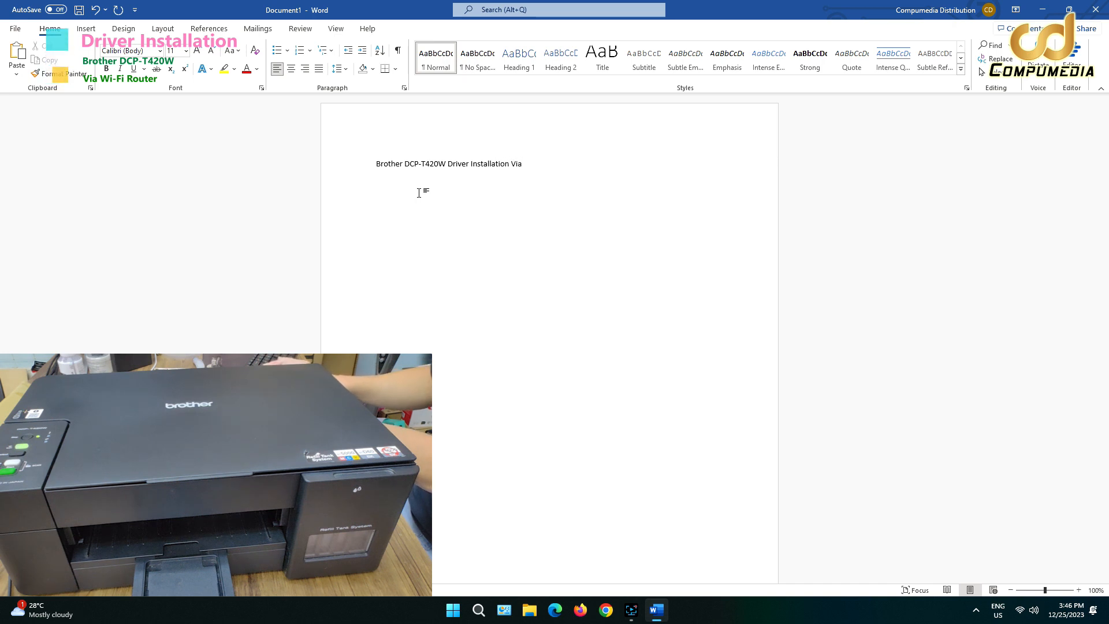
pyautogui.write('Wif')
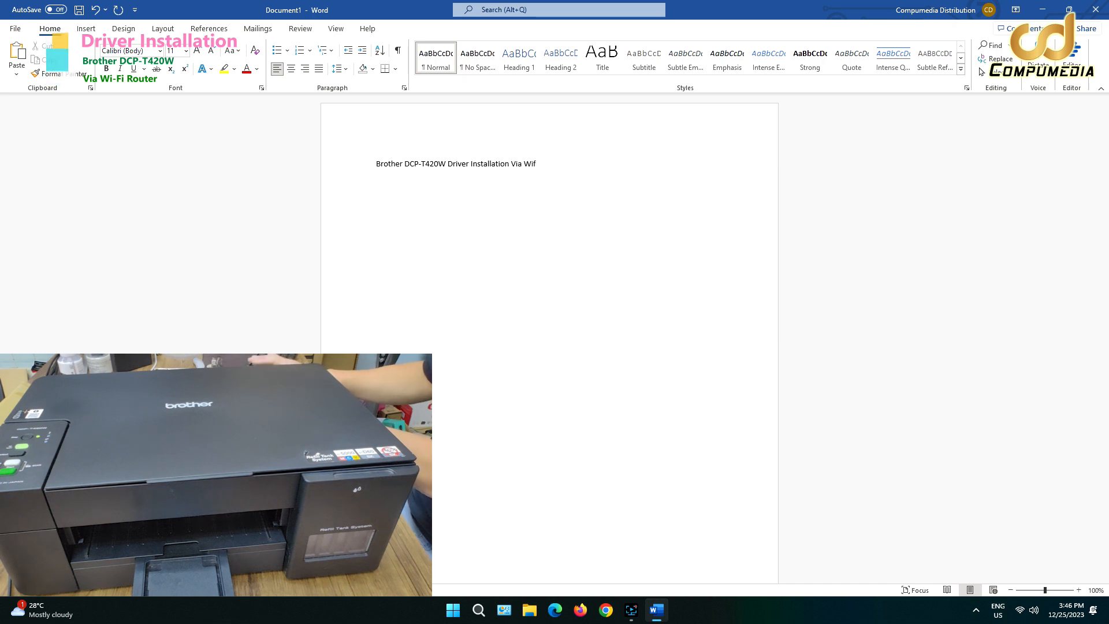
pyautogui.press('BackSpace')
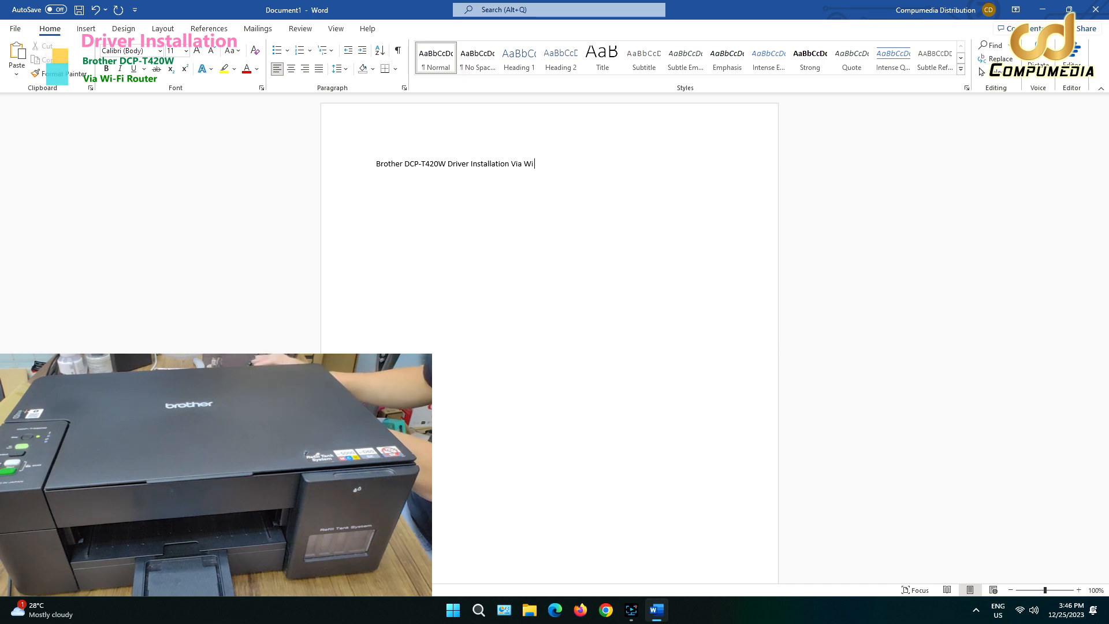
pyautogui.write('-Fi')
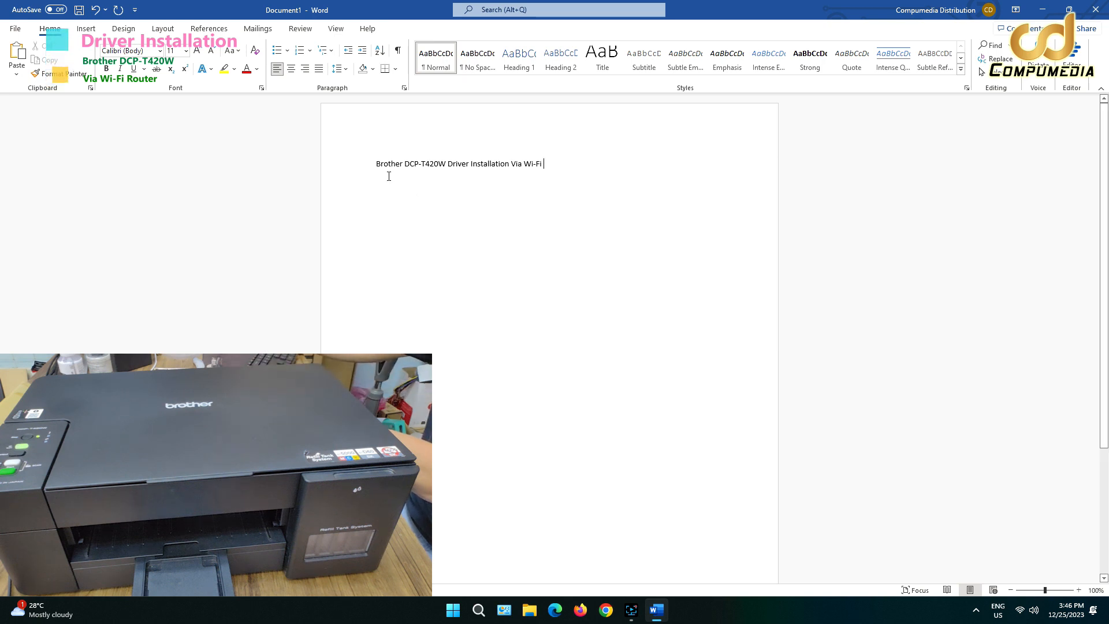
# Step: Format the text line as bold, 36 pt and centred
pyautogui.moveTo(377, 165); pyautogui.dragTo(468, 148)
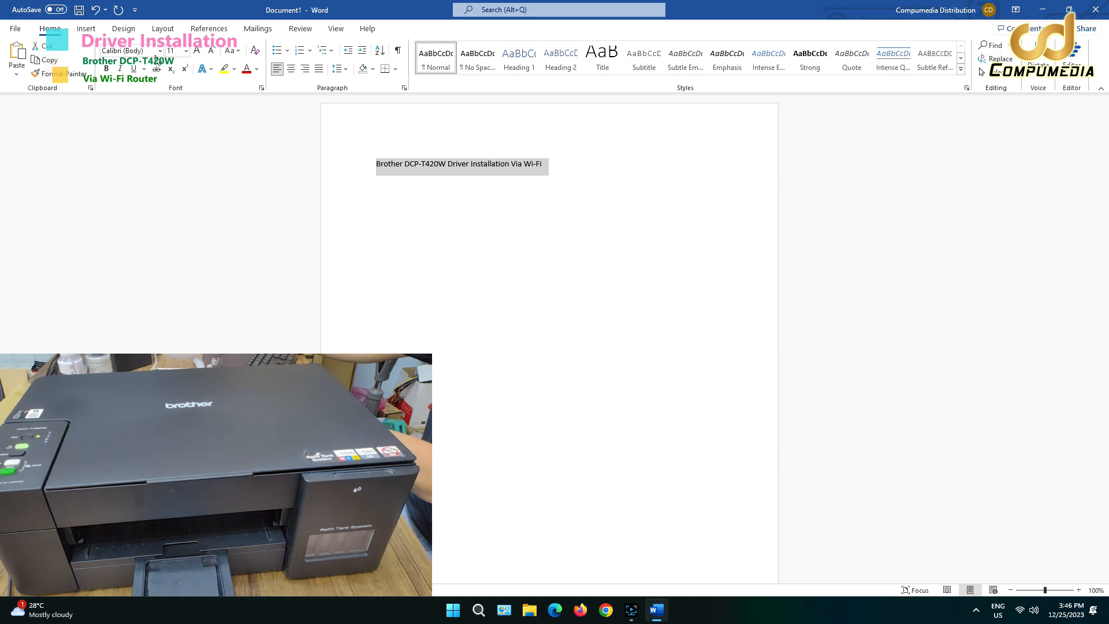
pyautogui.click(105, 68)
pyautogui.click(185, 50)
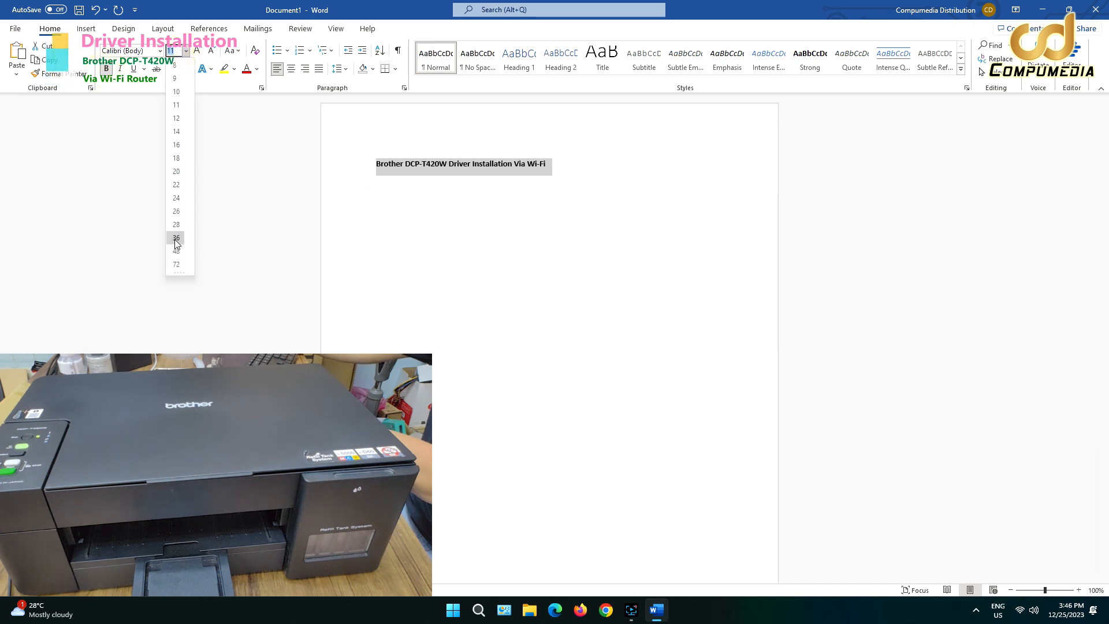
pyautogui.click(176, 238)
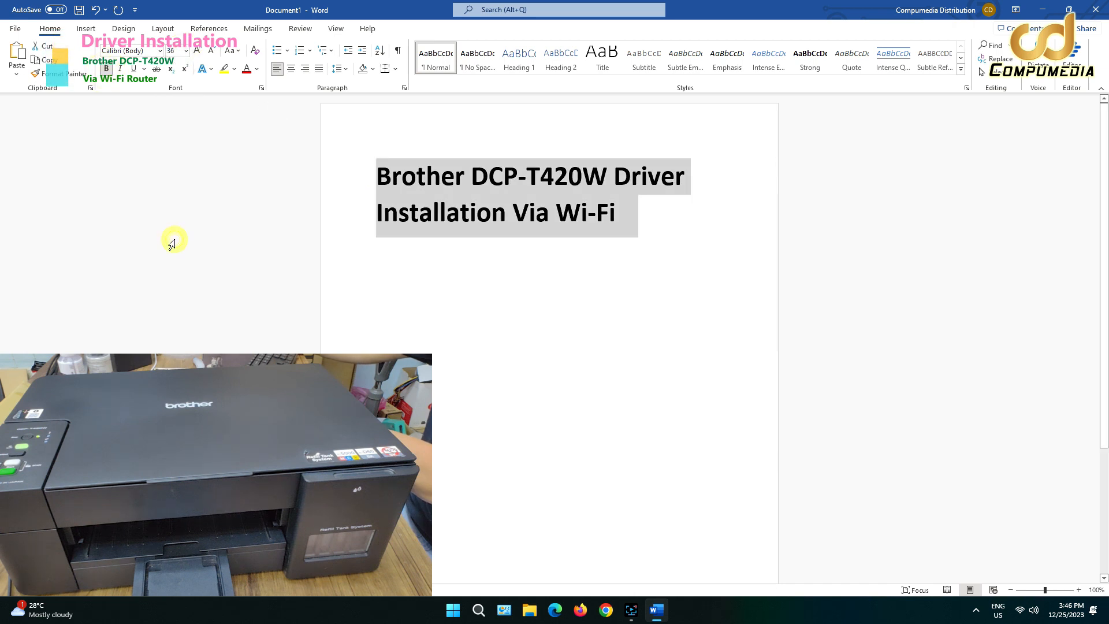
pyautogui.click(290, 69)
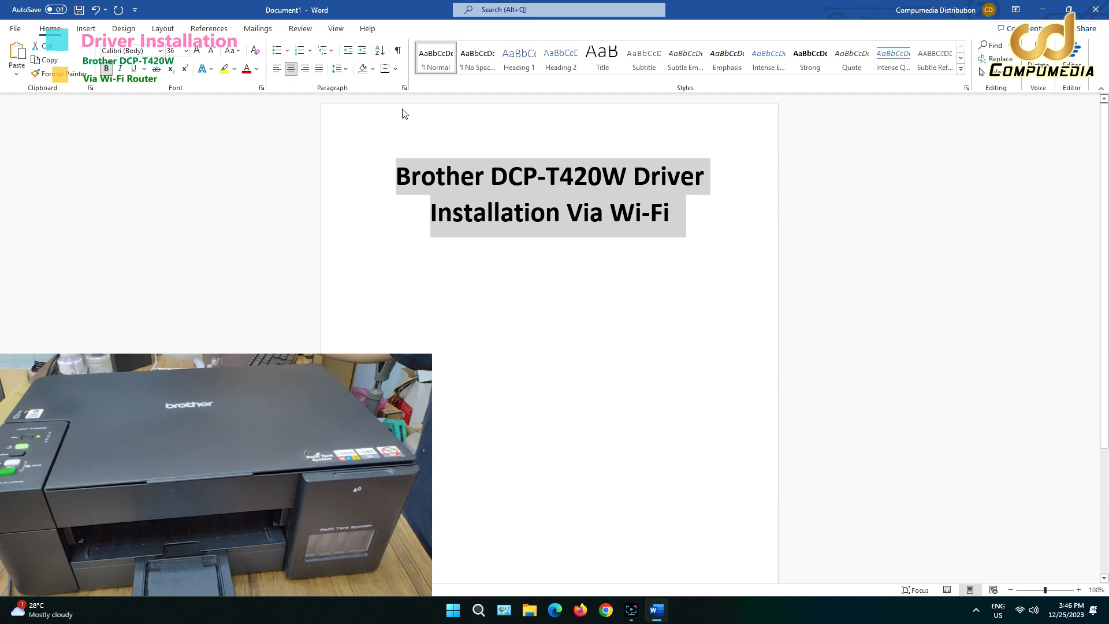
# Step: Print one copy of the document on A4 with the Brother DCP-T420W Printer (Copy 1)
pyautogui.click(16, 30)
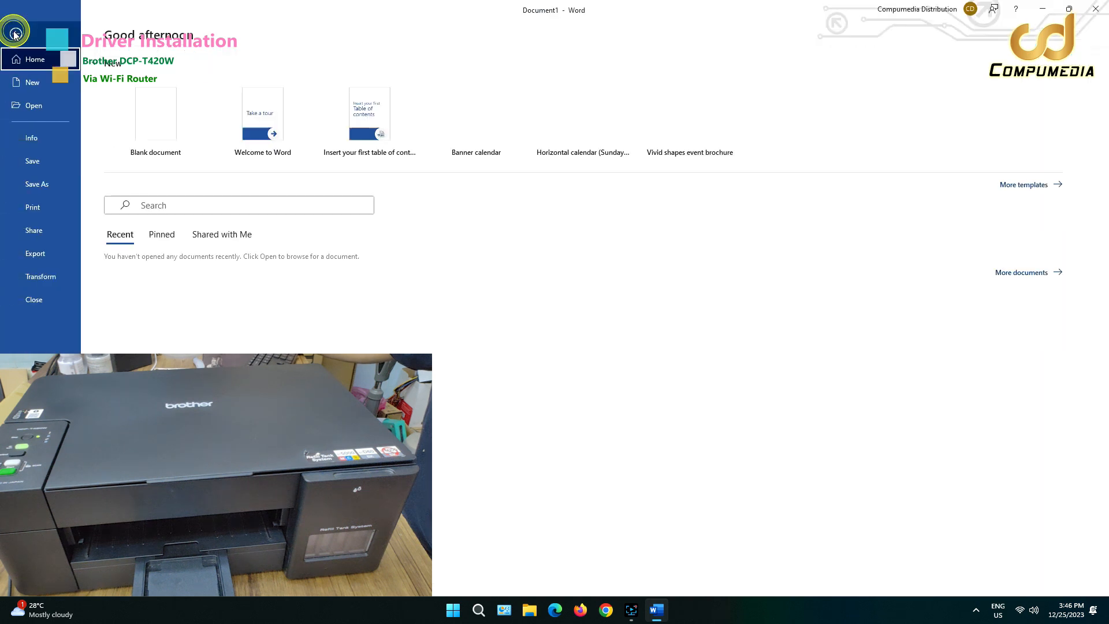
pyautogui.click(26, 208)
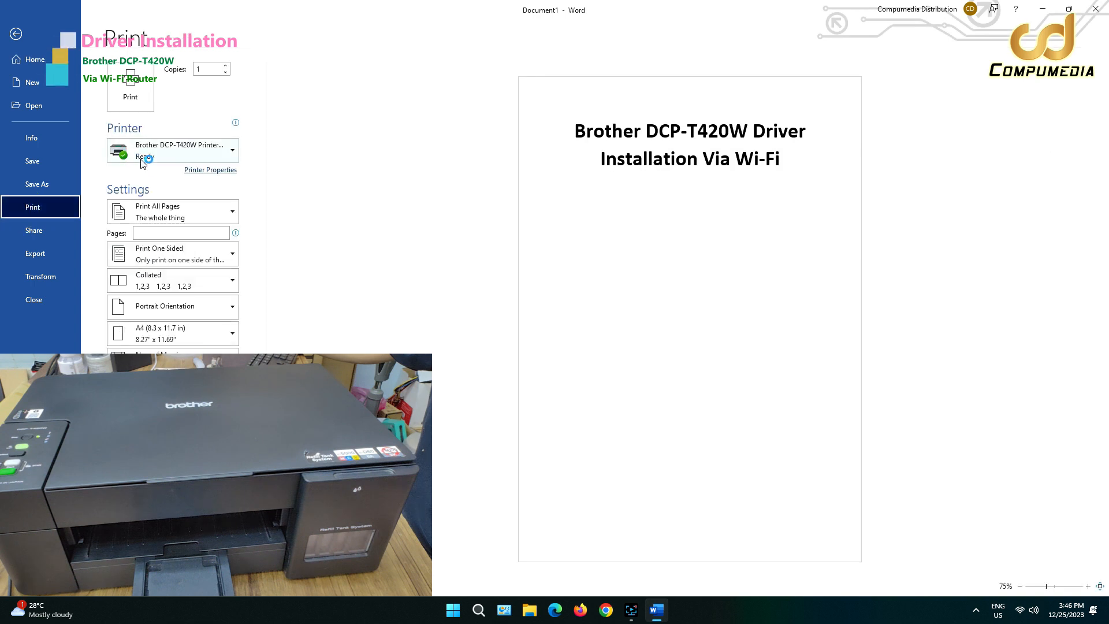
pyautogui.click(154, 152)
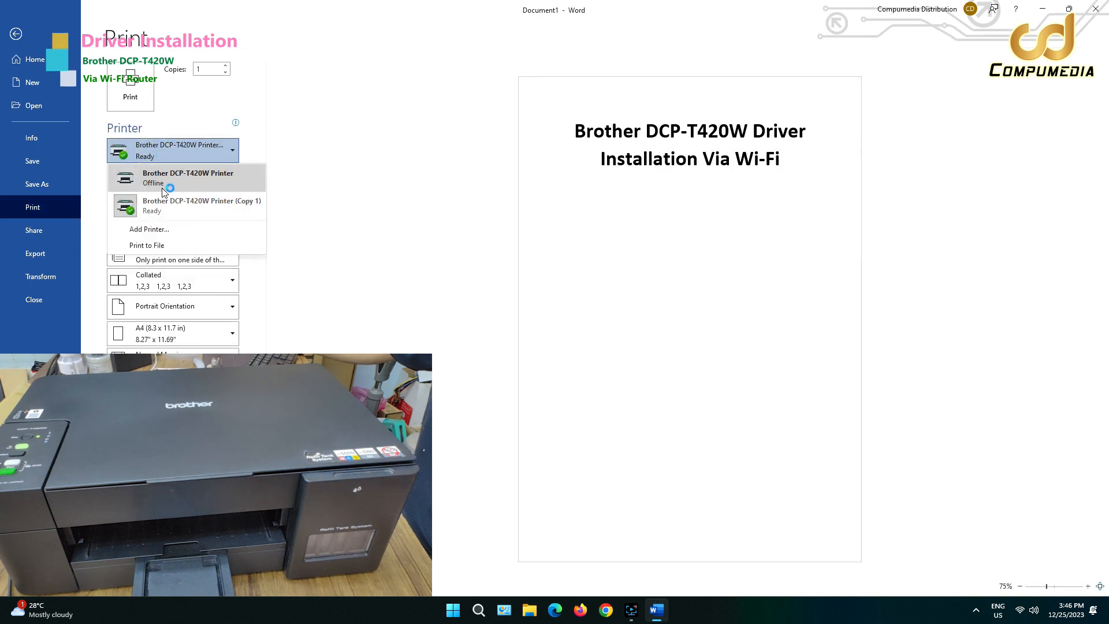
pyautogui.moveTo(151, 189)
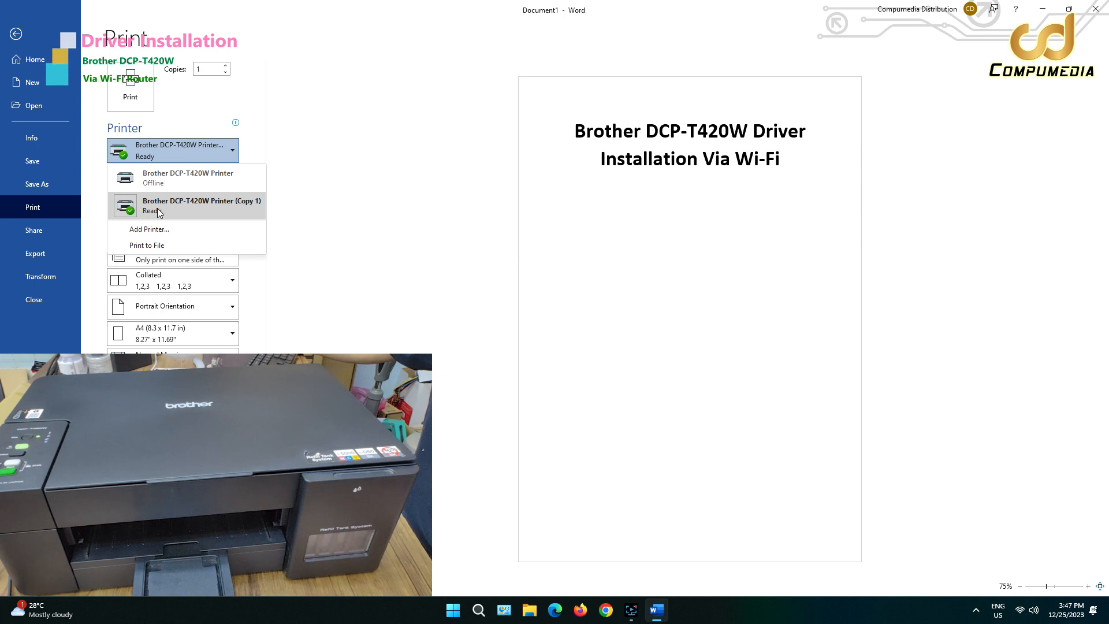
pyautogui.click(159, 212)
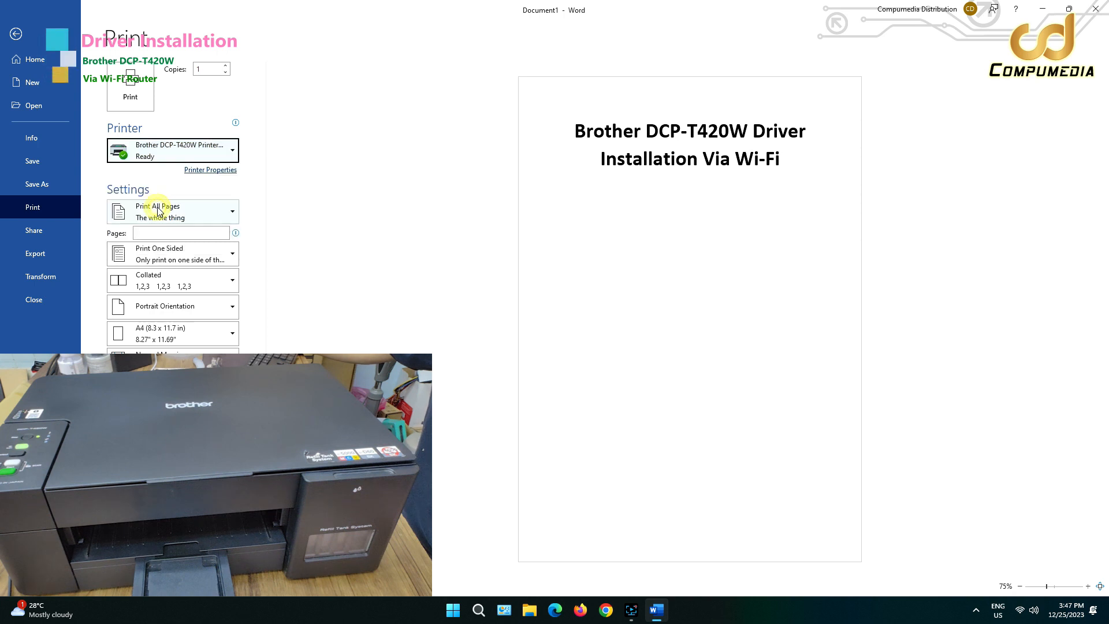
pyautogui.click(127, 108)
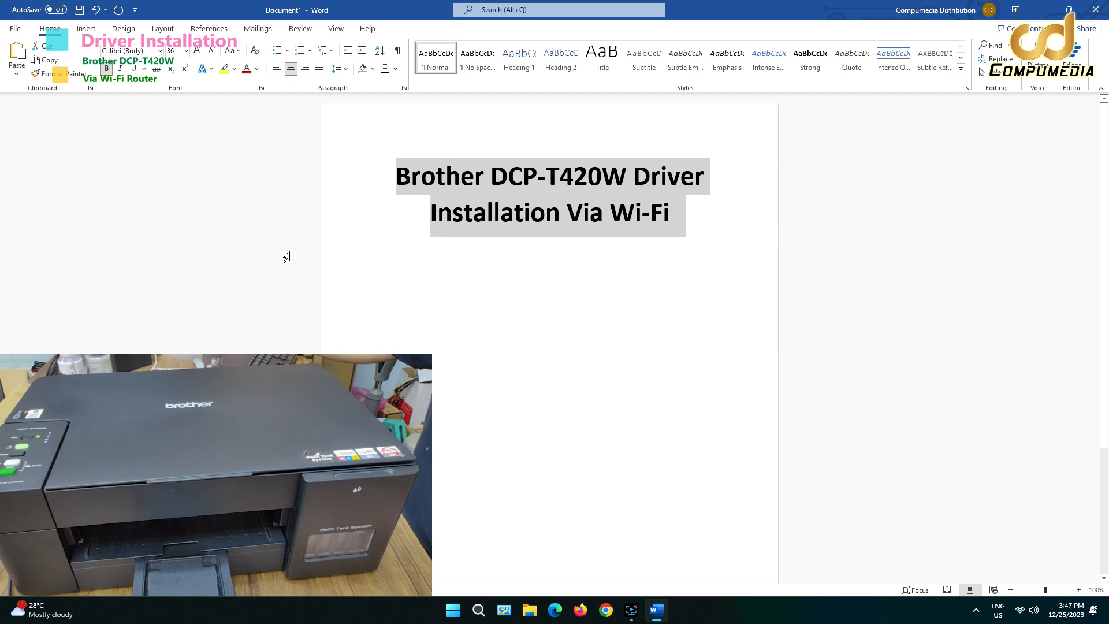
# Step: Close the document without saving the changes
pyautogui.click(1093, 9)
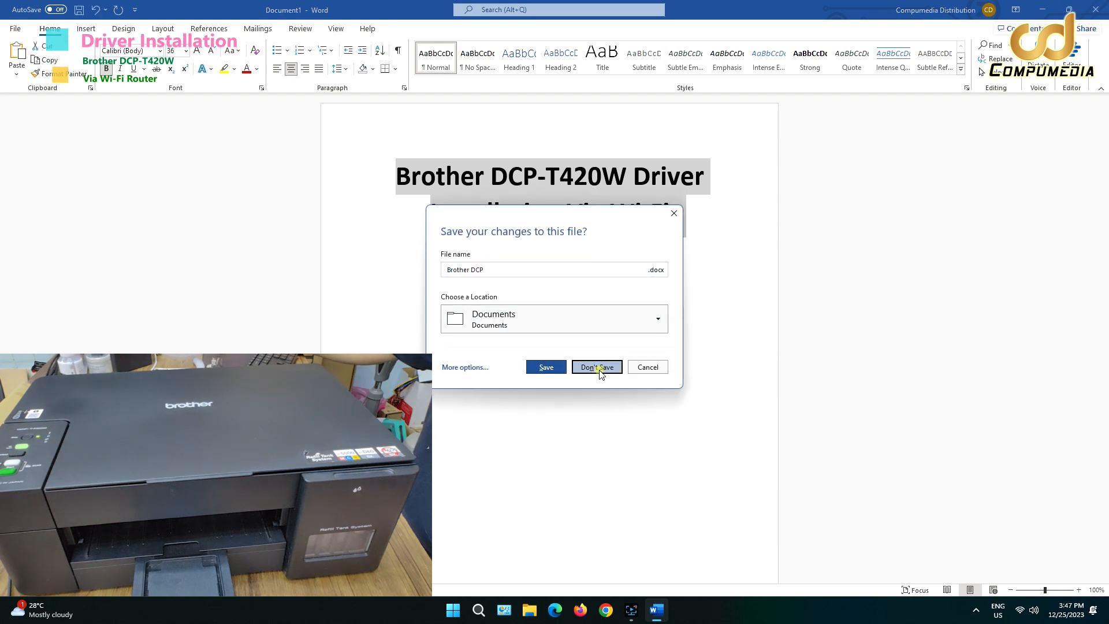
pyautogui.click(597, 367)
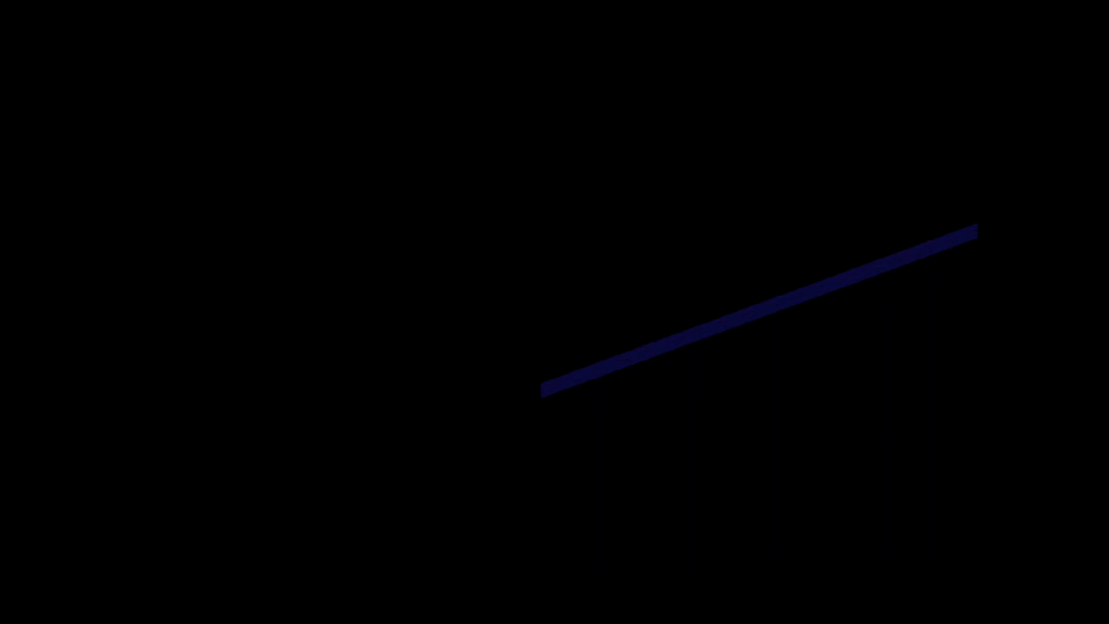